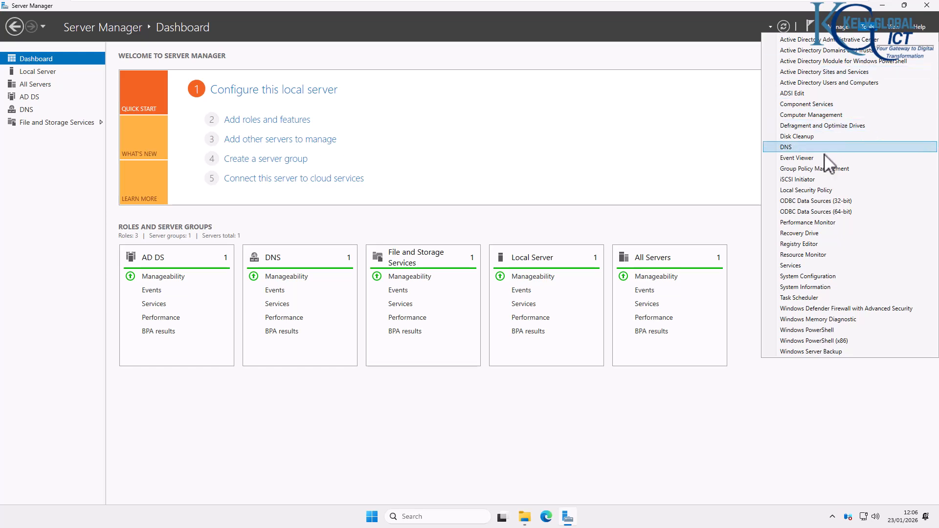
- Open the Group Policy Management console and look it up in Windows search with "group"
{"action": "left_click", "coordinate": [816, 169]}
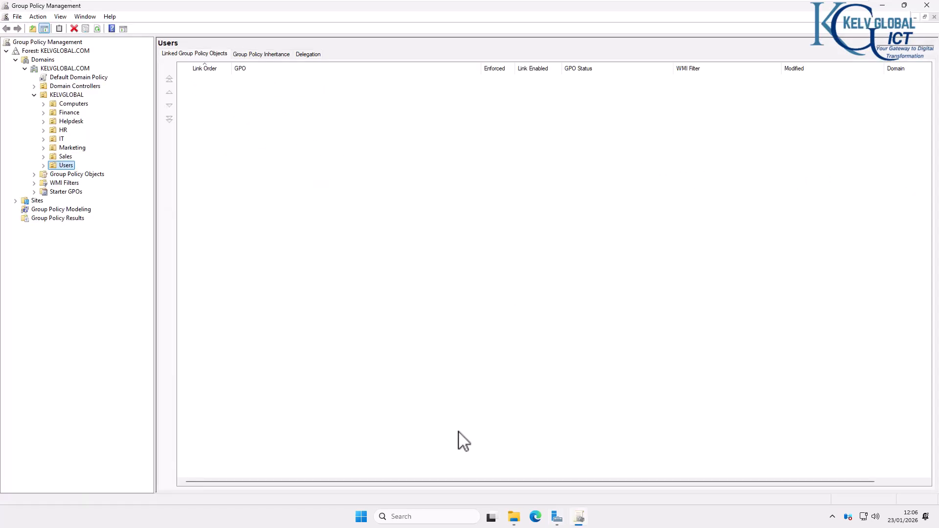
{"action": "left_click", "coordinate": [437, 513]}
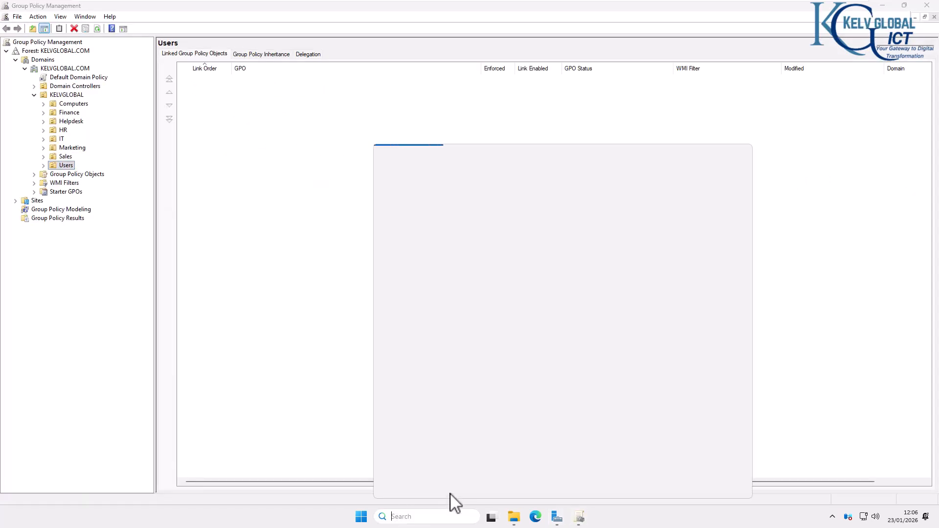
{"action": "type", "text": "group"}
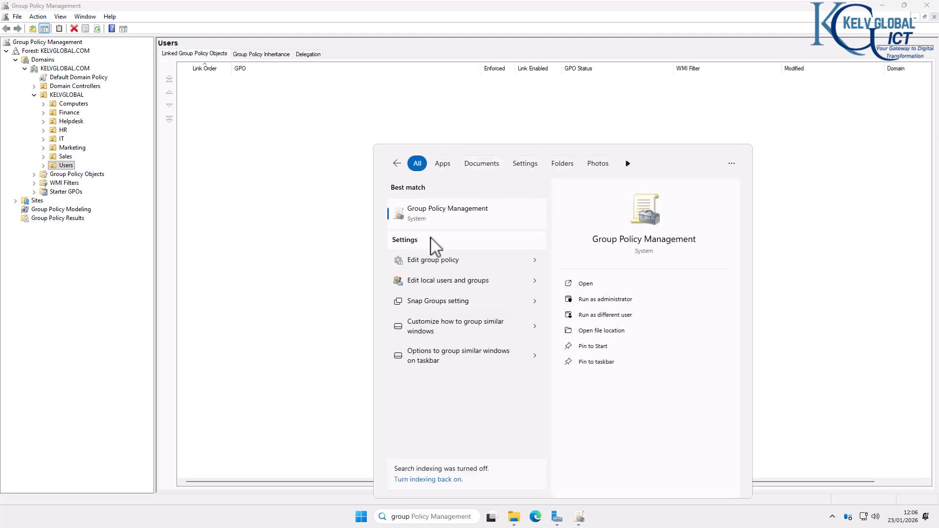
{"action": "left_click", "coordinate": [273, 125]}
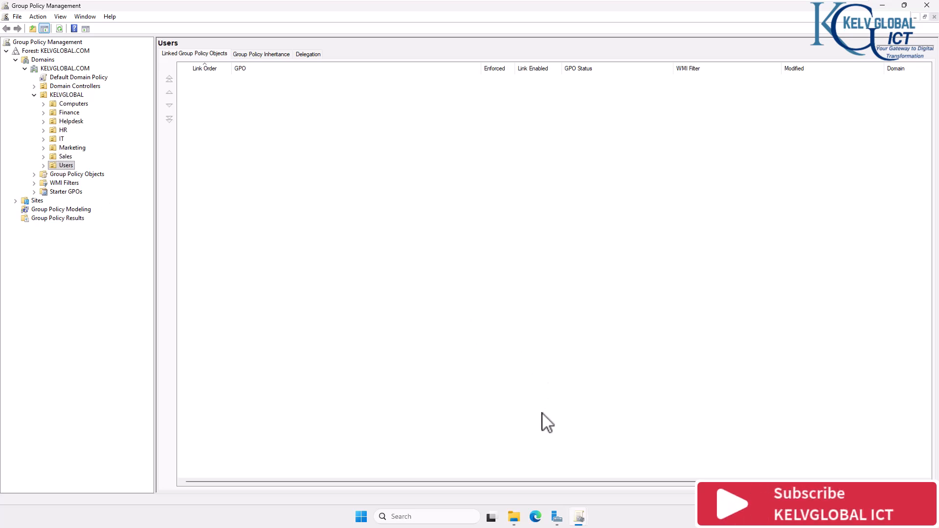
- Open Active Directory Users and Computers and expand the Users organizational unit under KELVGLOBAL
{"action": "left_click", "coordinate": [579, 514]}
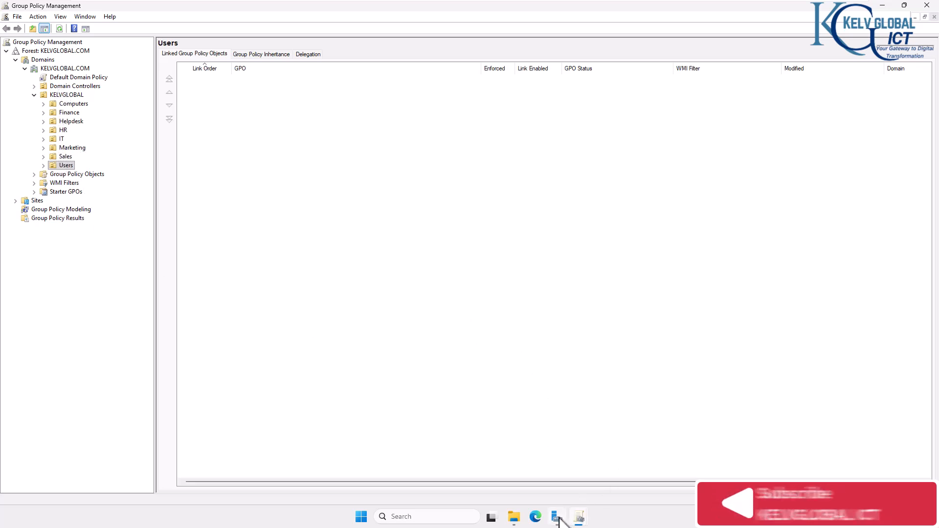
{"action": "left_click", "coordinate": [868, 27]}
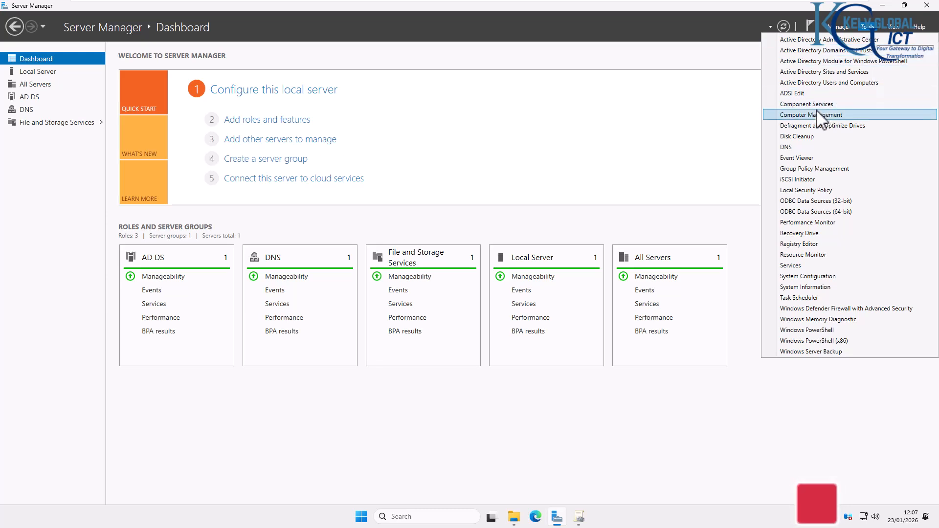
{"action": "left_click", "coordinate": [807, 83]}
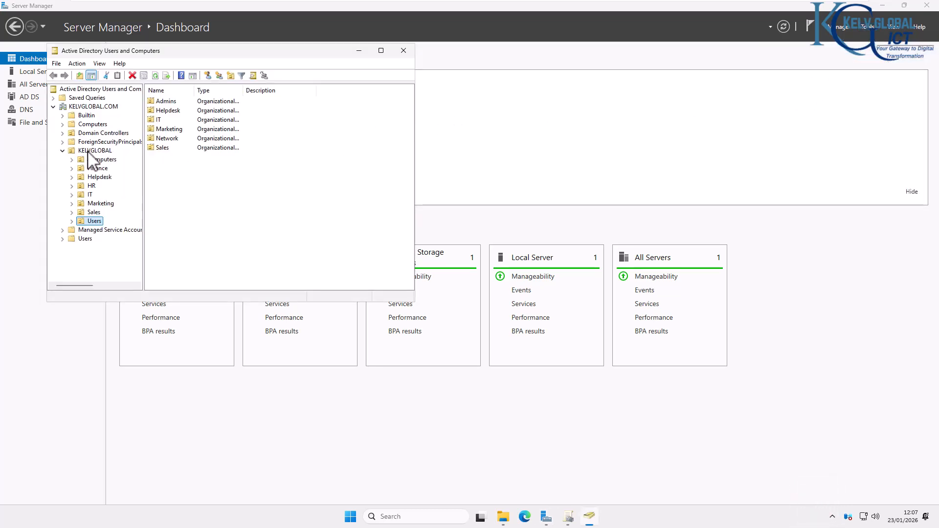
{"action": "left_click", "coordinate": [72, 221]}
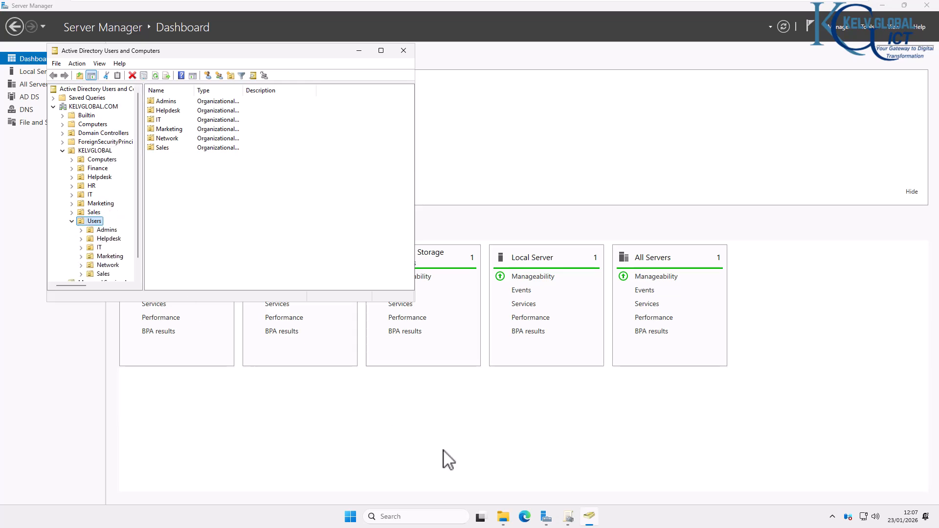
- In Group Policy Management, create a GPO named Prevent Log-off linked to KELVGLOBAL's Users unit, and expand the Group Policy Objects container
{"action": "mouse_move", "coordinate": [568, 520]}
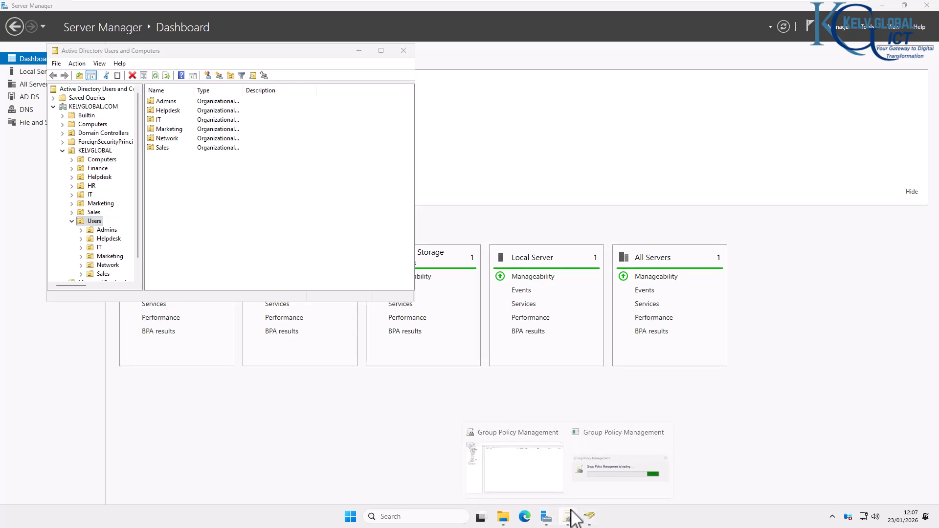
{"action": "left_click", "coordinate": [555, 478]}
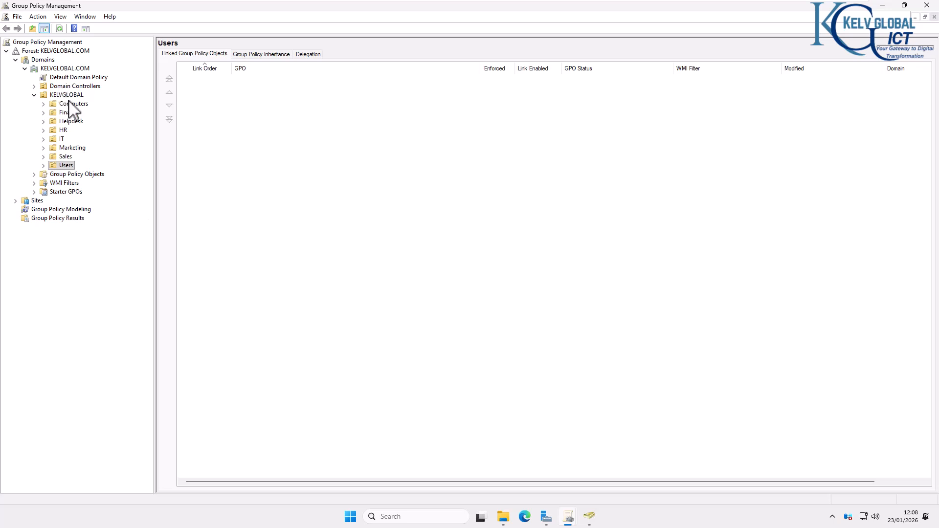
{"action": "left_click", "coordinate": [44, 165]}
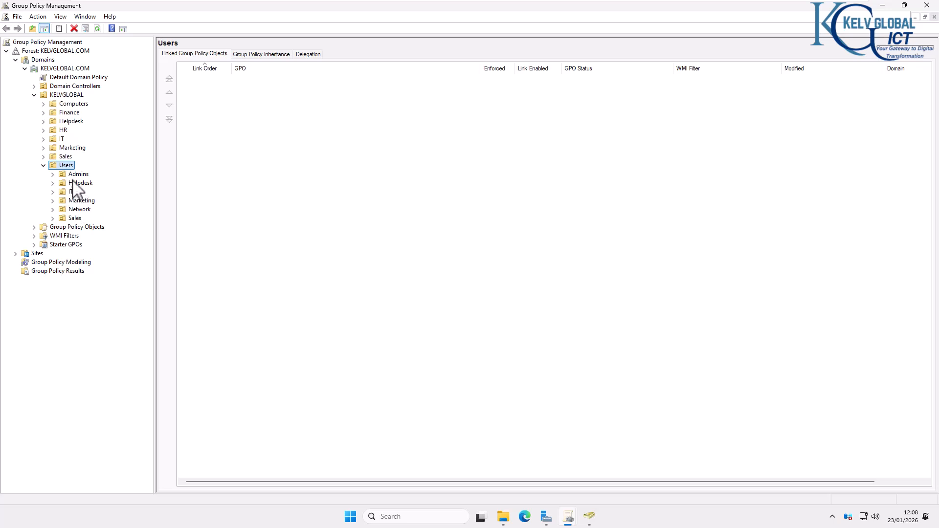
{"action": "right_click", "coordinate": [65, 167]}
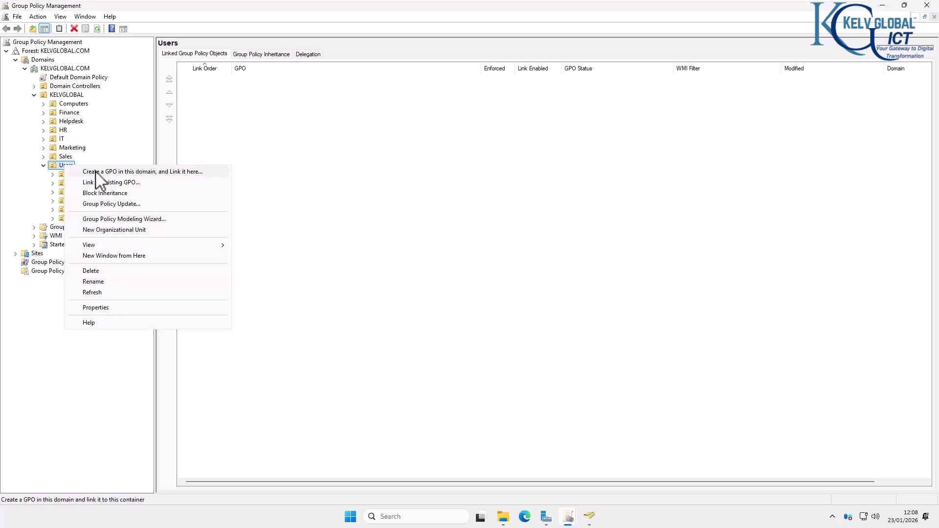
{"action": "left_click", "coordinate": [97, 173]}
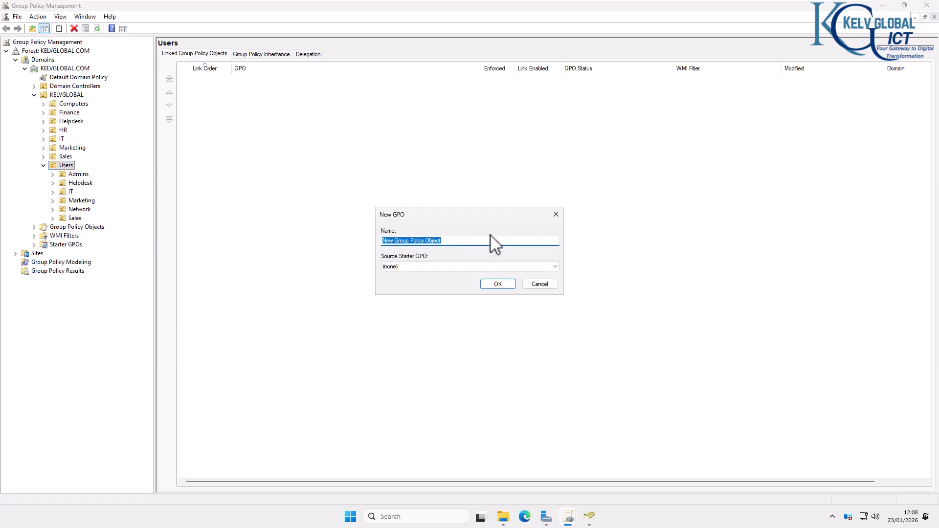
{"action": "type", "text": "Prevent Log-off"}
{"action": "left_click", "coordinate": [494, 285]}
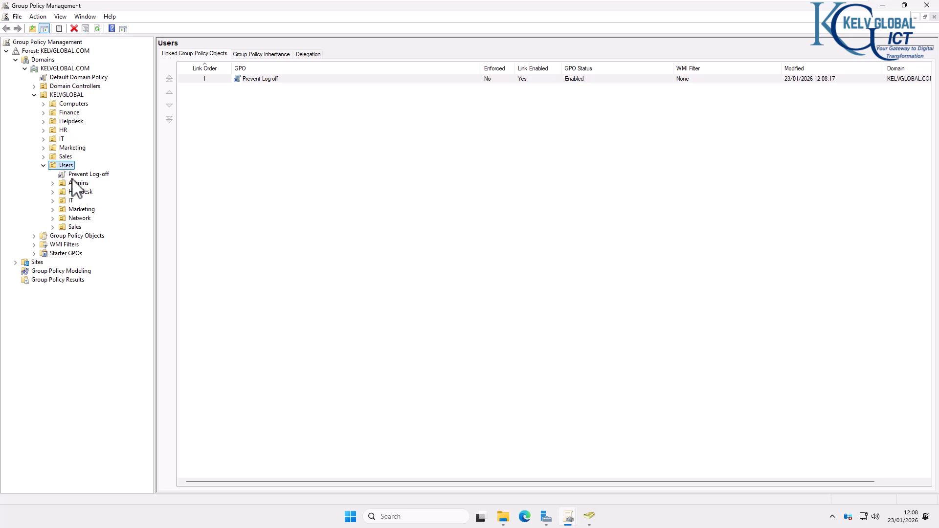
{"action": "left_click", "coordinate": [34, 236]}
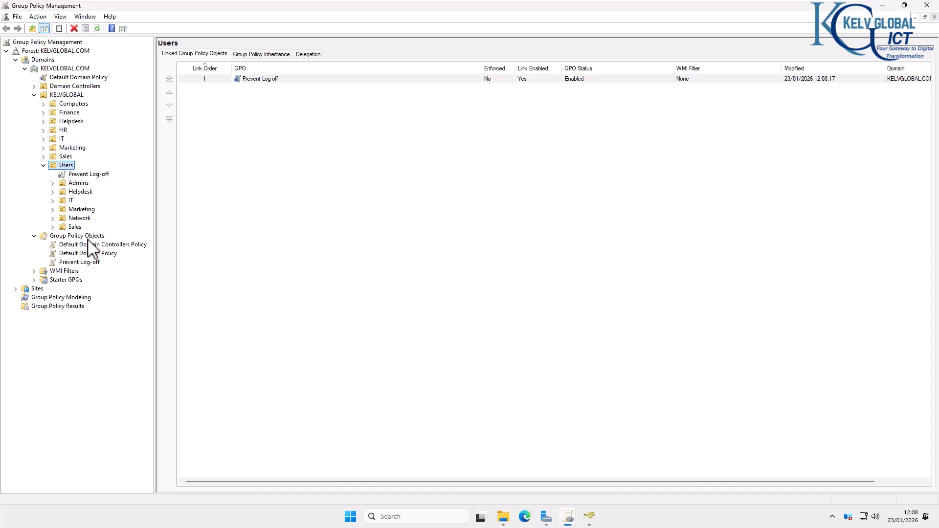
- Open the Prevent Log-off GPO for editing and show the Start Menu and Taskbar policies under User Configuration's Administrative Templates
{"action": "right_click", "coordinate": [95, 174]}
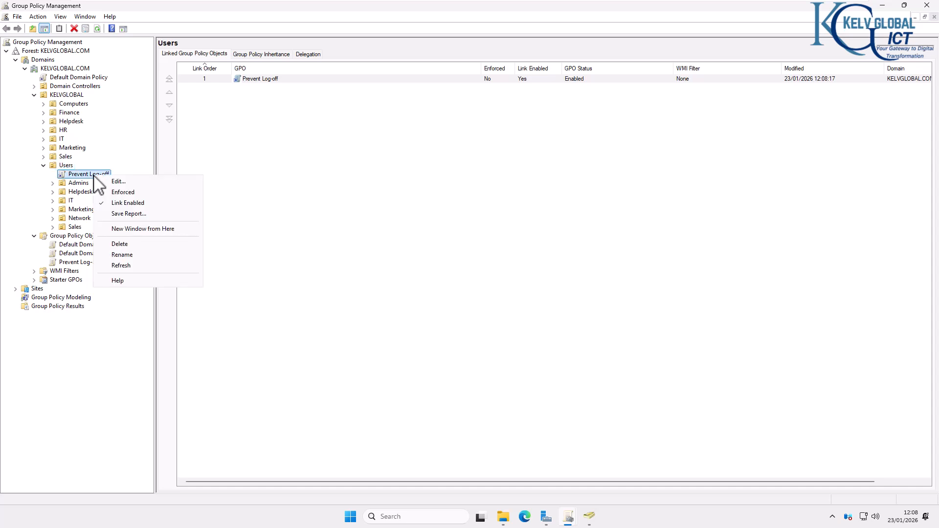
{"action": "left_click", "coordinate": [119, 182]}
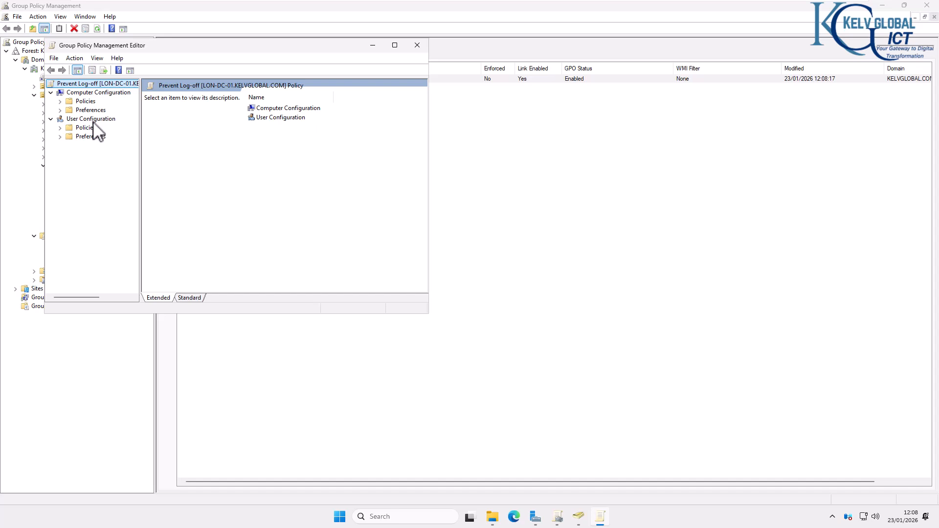
{"action": "left_click", "coordinate": [60, 128]}
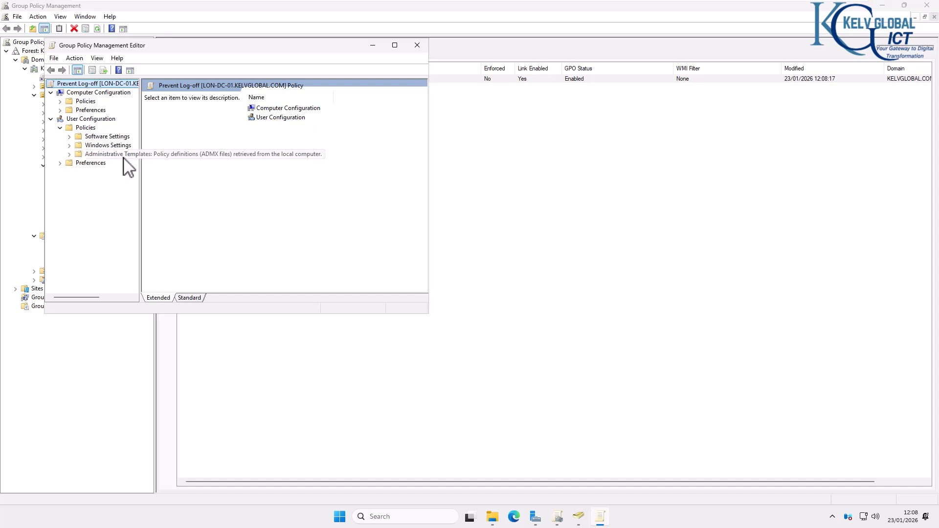
{"action": "left_click_drag", "start_coordinate": [140, 158], "coordinate": [203, 160]}
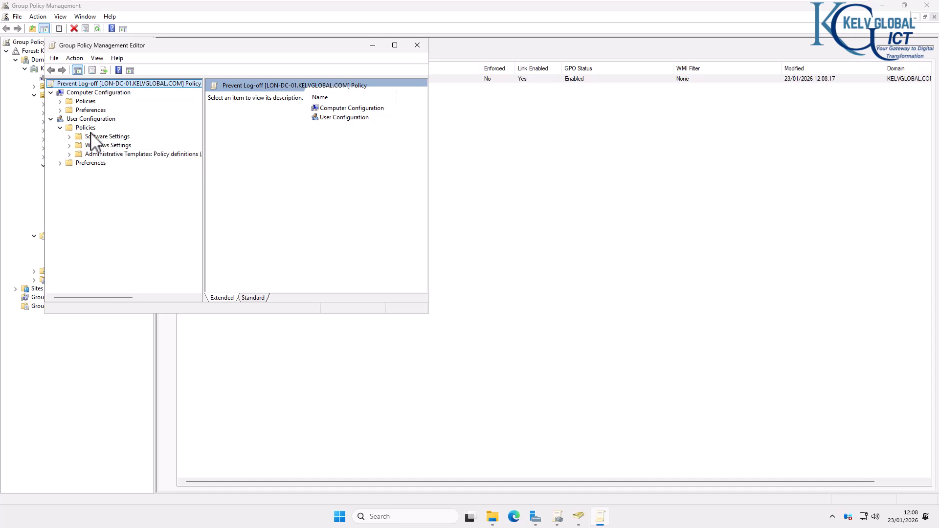
{"action": "left_click", "coordinate": [71, 154]}
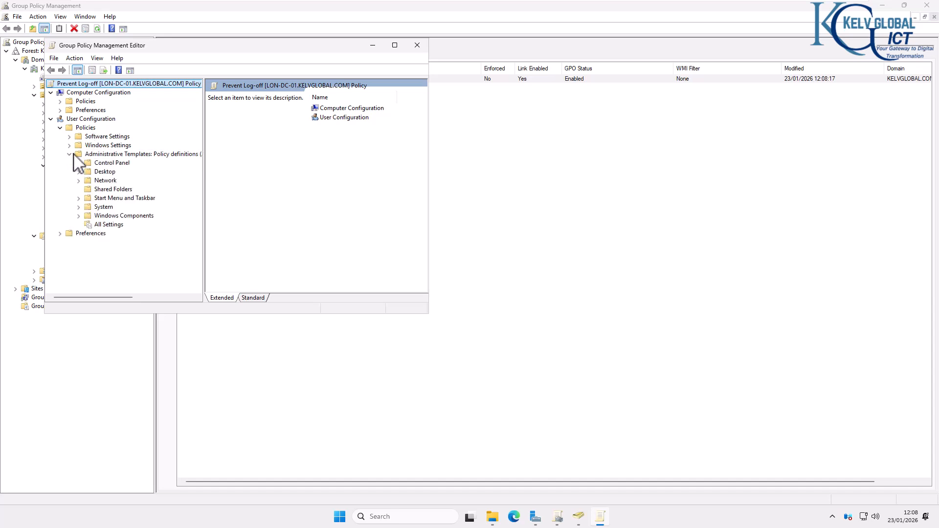
{"action": "left_click", "coordinate": [94, 199]}
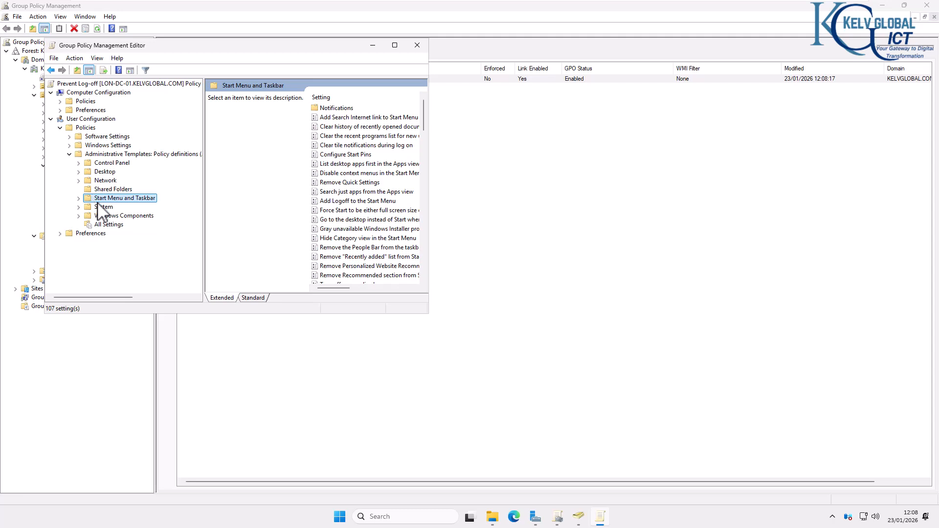
- Show the policy list in the Standard view of a maximized editor, sorted by setting name
{"action": "left_click", "coordinate": [258, 299]}
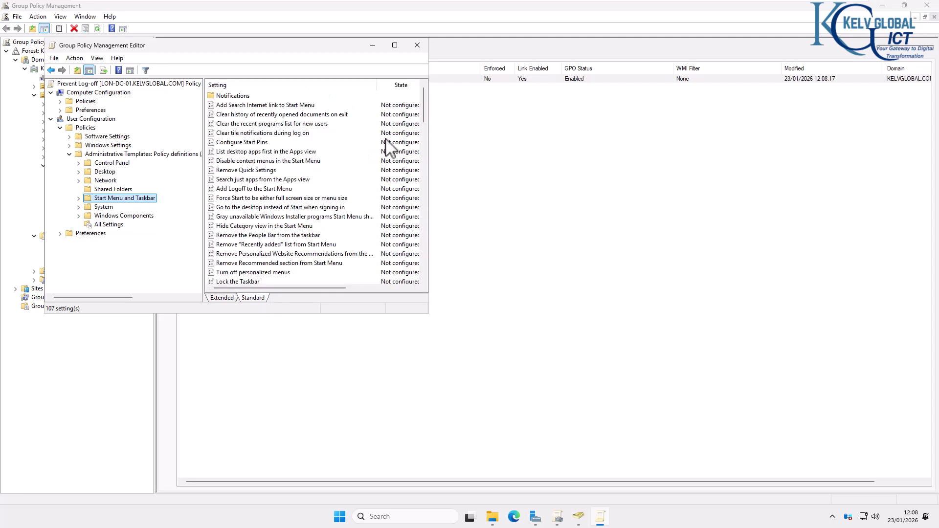
{"action": "left_click", "coordinate": [395, 45]}
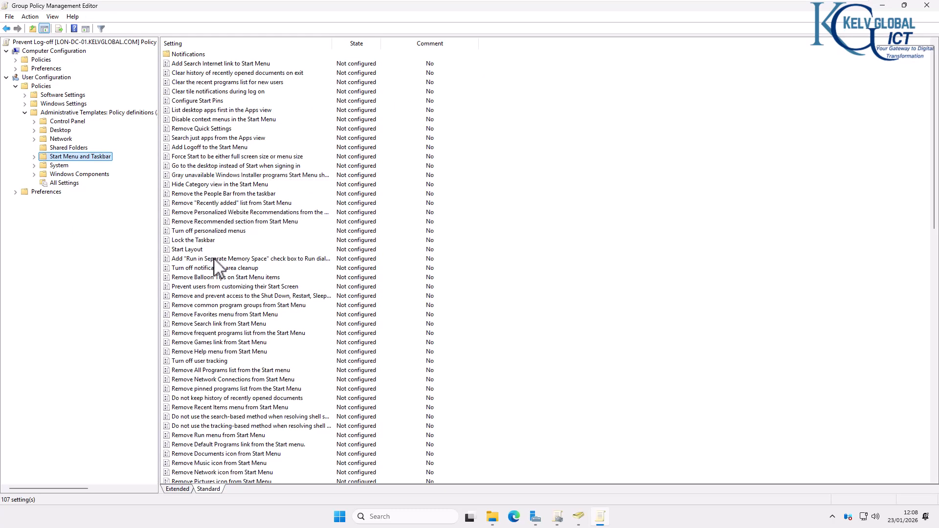
{"action": "left_click", "coordinate": [225, 44]}
- Enable the Remove Logoff on the Start Menu policy with a "Created by" comment that includes the author's full name
{"action": "scroll", "coordinate": [224, 232], "scroll_direction": "down", "scroll_amount": 11}
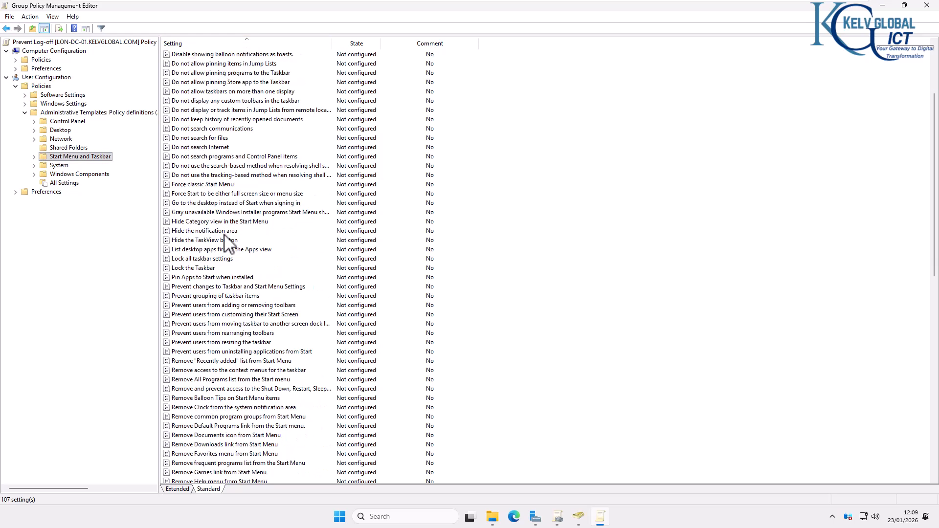
{"action": "scroll", "coordinate": [222, 243], "scroll_direction": "down", "scroll_amount": 2}
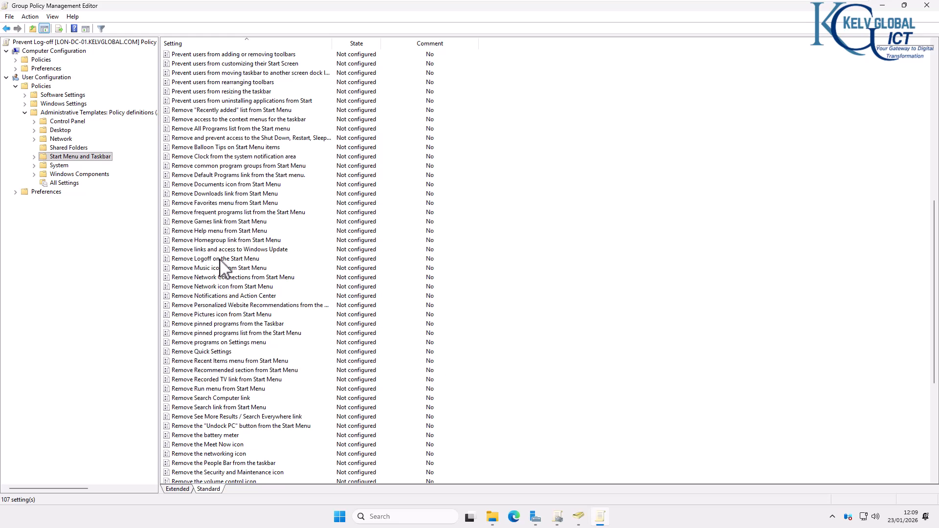
{"action": "double_click", "coordinate": [219, 258]}
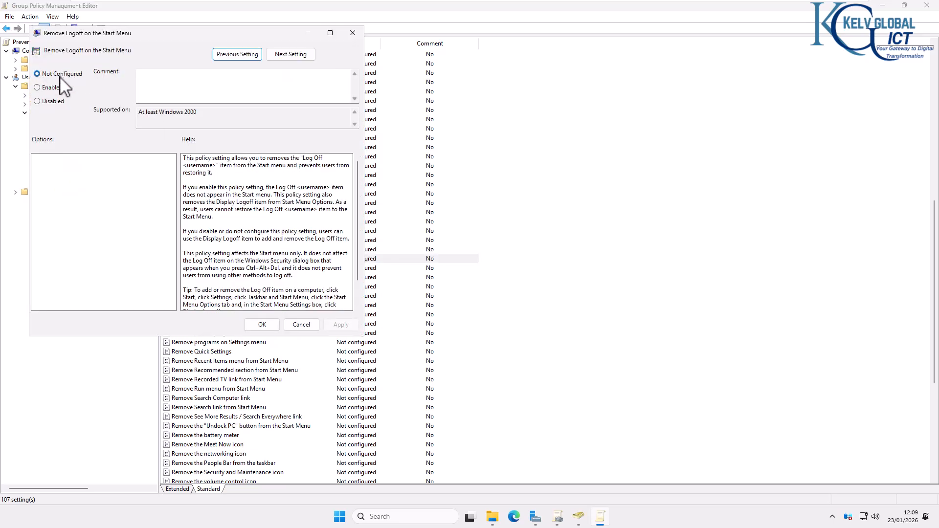
{"action": "left_click", "coordinate": [55, 89]}
{"action": "left_click", "coordinate": [165, 87]}
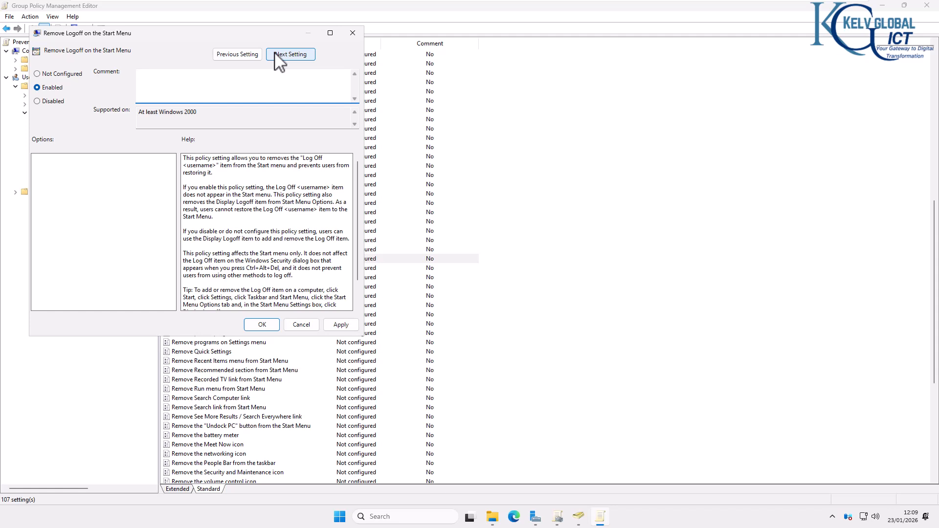
{"action": "type", "text": "Created b"}
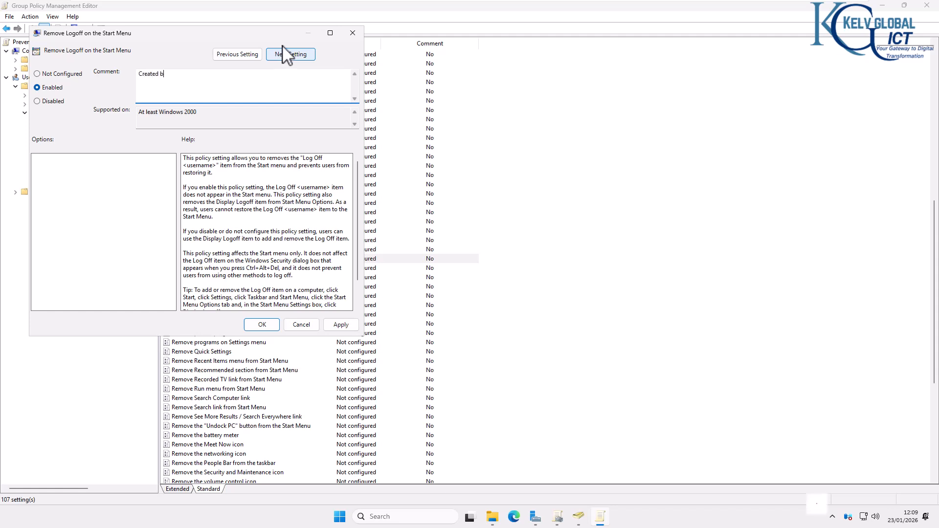
{"action": "type", "text": "y Kelvin Johnson"}
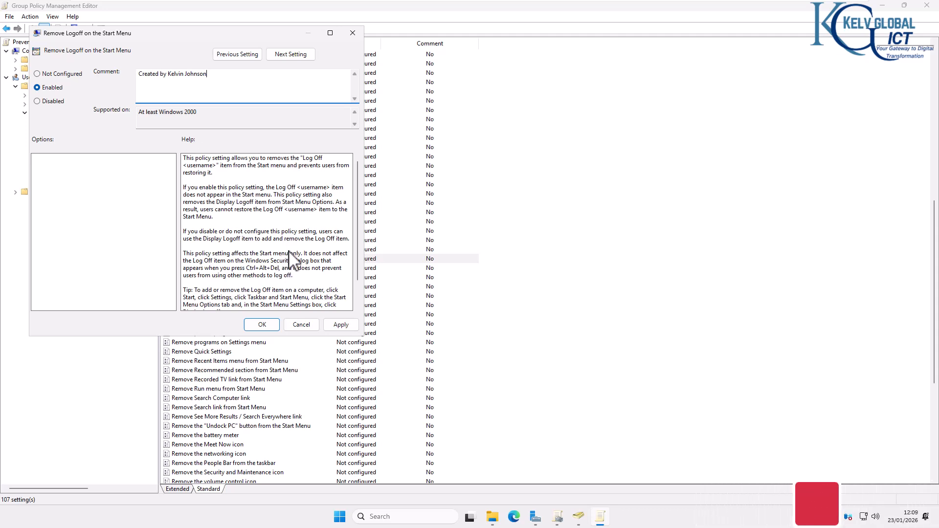
{"action": "left_click", "coordinate": [266, 325]}
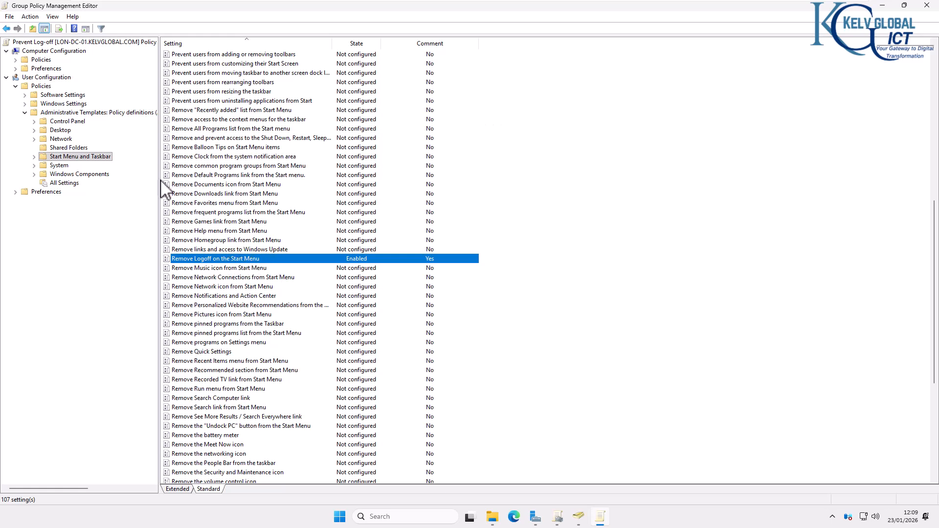
- View the Notifications policies, minimize the editor, and examine the Administrative Templates section of the Prevent Log-off GPO's settings report
{"action": "left_click", "coordinate": [34, 157]}
{"action": "left_click", "coordinate": [71, 166]}
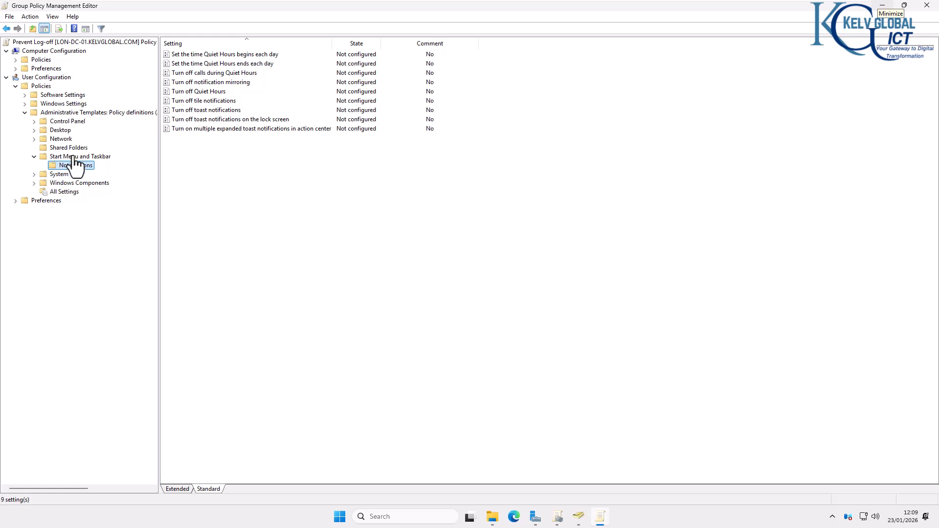
{"action": "left_click", "coordinate": [881, 10]}
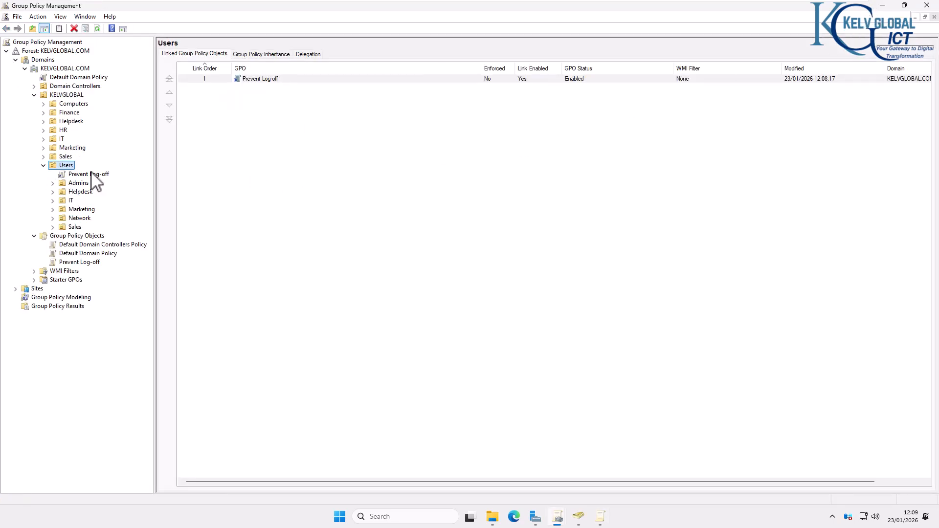
{"action": "left_click", "coordinate": [91, 174]}
{"action": "left_click", "coordinate": [540, 277]}
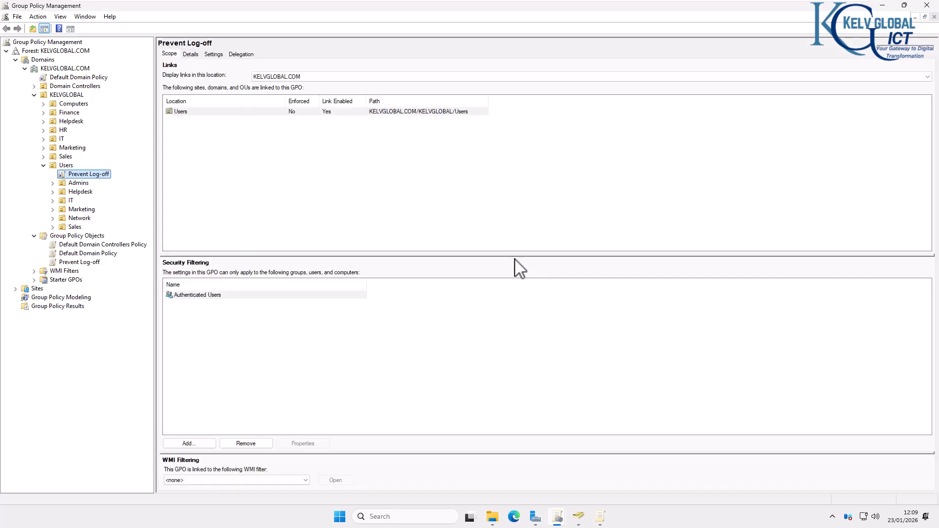
{"action": "left_click", "coordinate": [218, 55]}
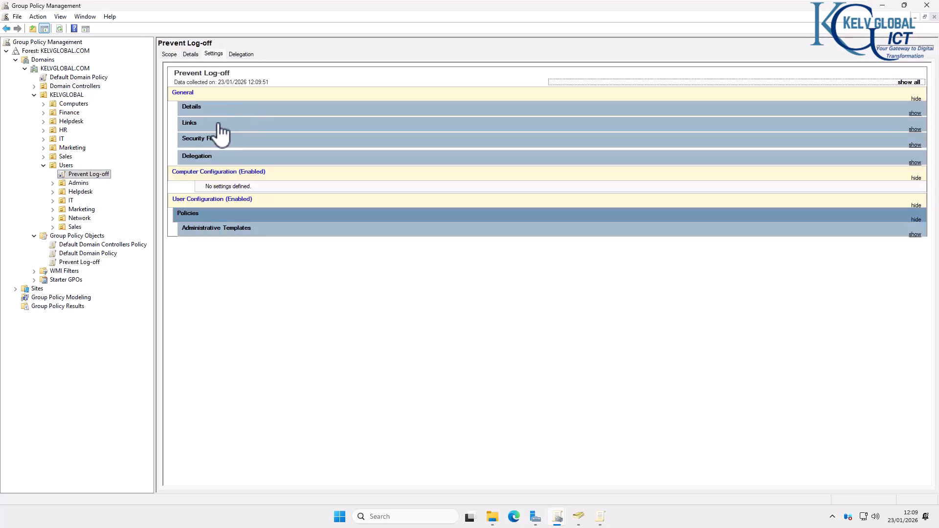
{"action": "left_click", "coordinate": [219, 230]}
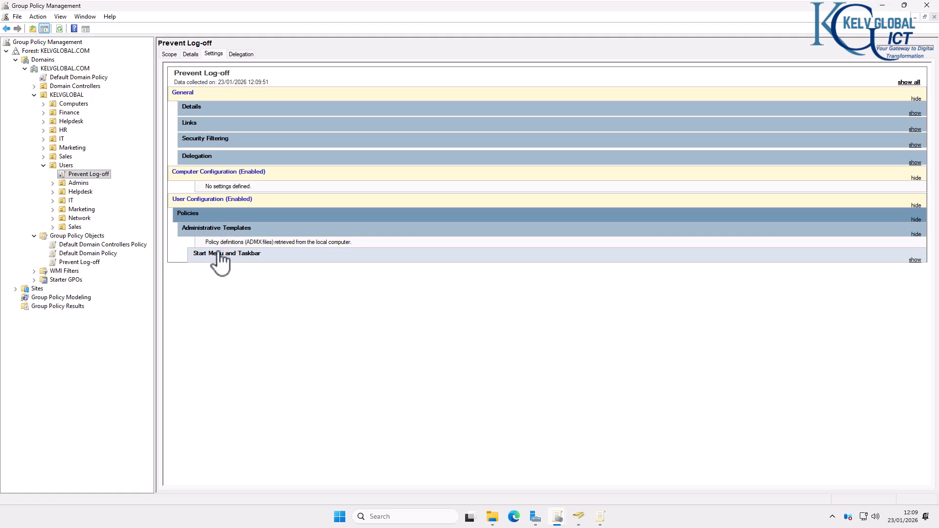
- Show the Start Menu and Taskbar entries in the Prevent Log-off settings report and switch to the C001 client
{"action": "left_click", "coordinate": [218, 254]}
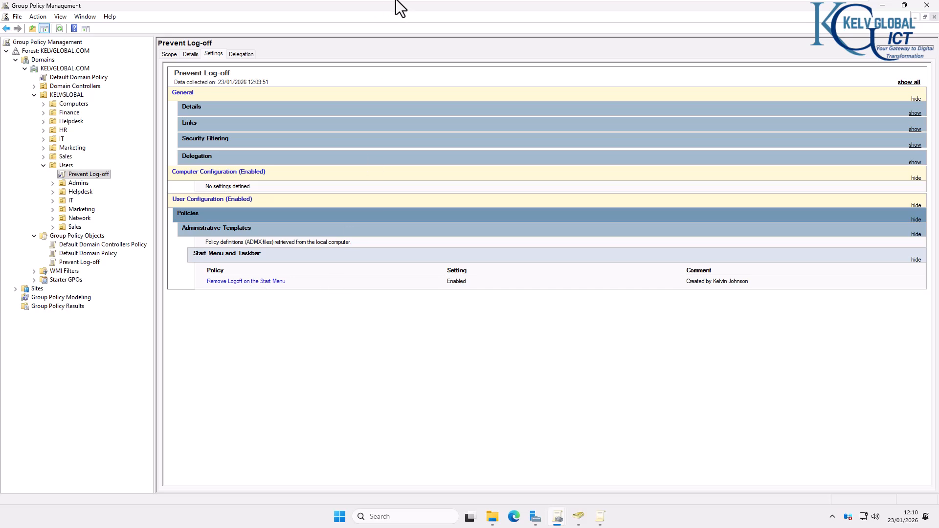
{"action": "mouse_move", "coordinate": [399, 6]}
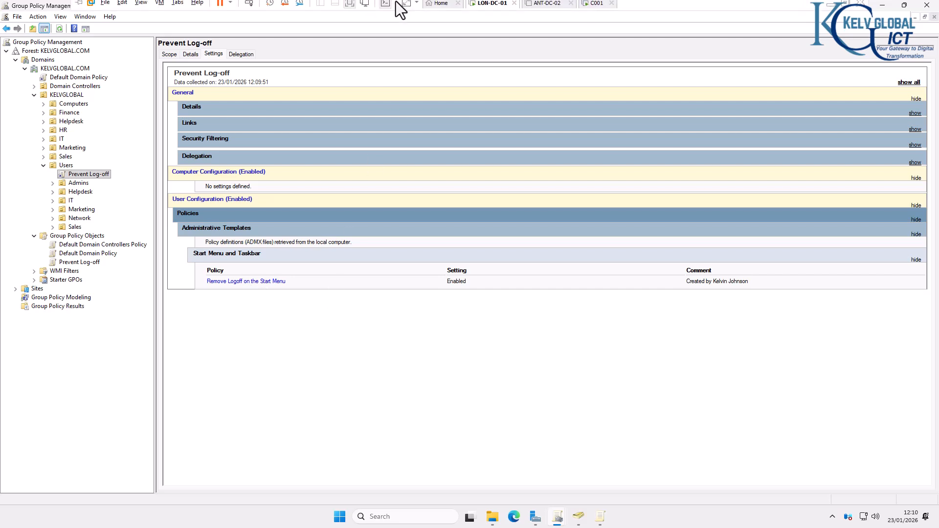
{"action": "left_click", "coordinate": [589, 8]}
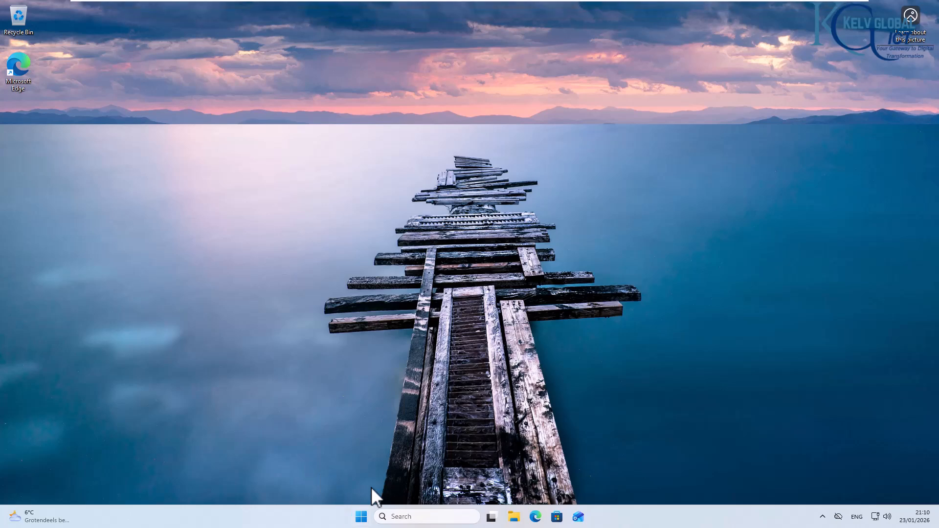
- Examine the client's power options in the Start menu and in the Shut down or sign out submenu
{"action": "left_click", "coordinate": [361, 516]}
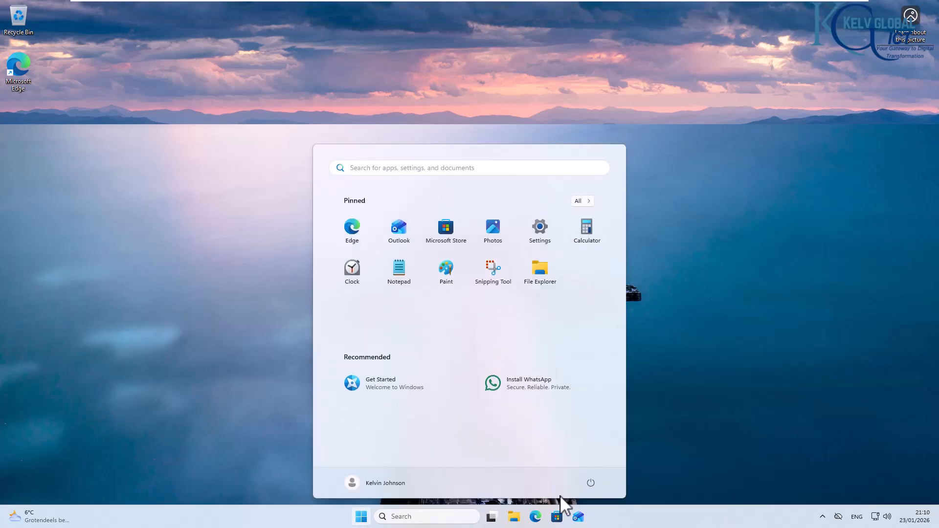
{"action": "left_click", "coordinate": [598, 481]}
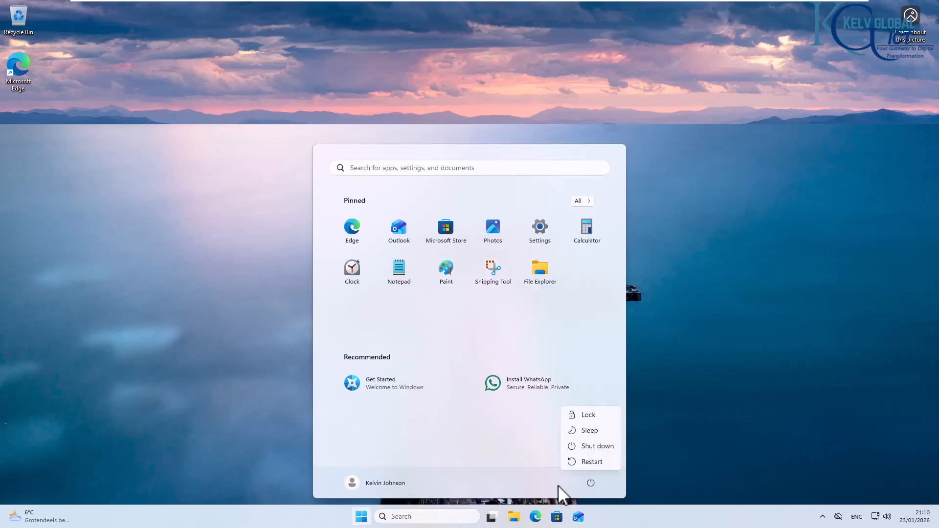
{"action": "right_click", "coordinate": [362, 516]}
{"action": "mouse_move", "coordinate": [405, 474]}
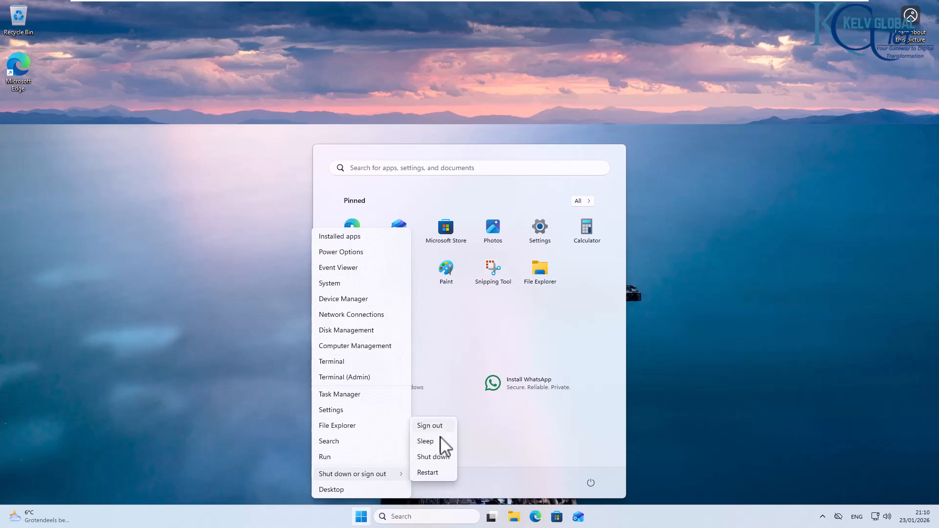
{"action": "left_click", "coordinate": [538, 495]}
{"action": "left_click", "coordinate": [591, 483]}
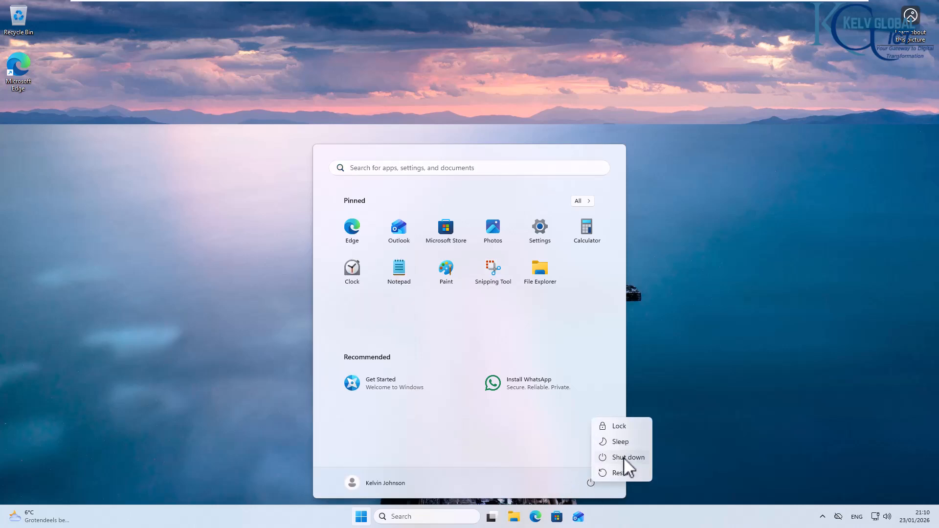
{"action": "left_click", "coordinate": [361, 518]}
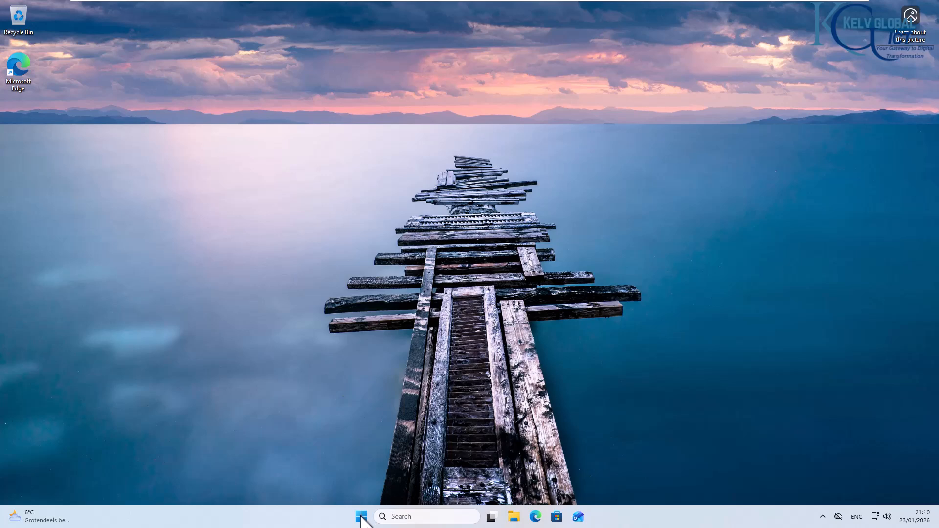
{"action": "right_click", "coordinate": [361, 518]}
{"action": "mouse_move", "coordinate": [361, 474]}
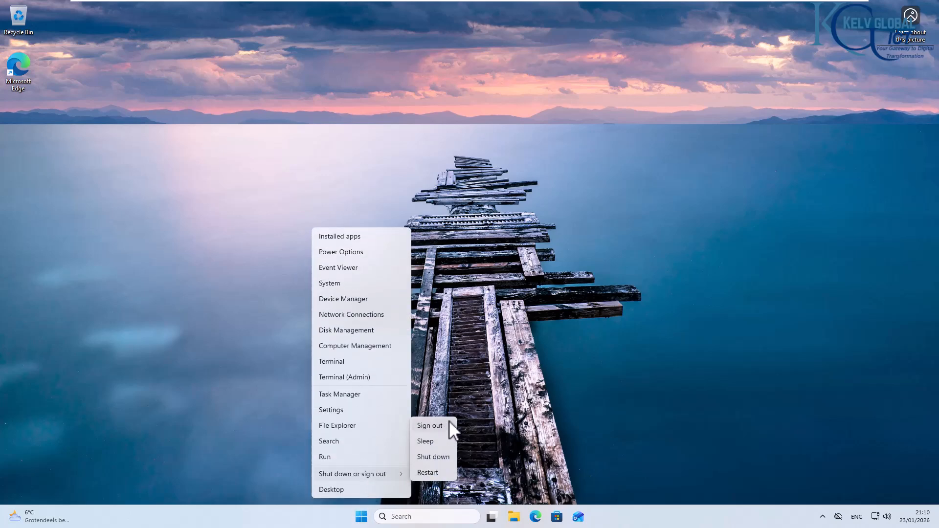
{"action": "left_click", "coordinate": [507, 361]}
- Run gpupdate /force in Command Prompt on the client and view the Shut down or sign out options
{"action": "left_click", "coordinate": [444, 517]}
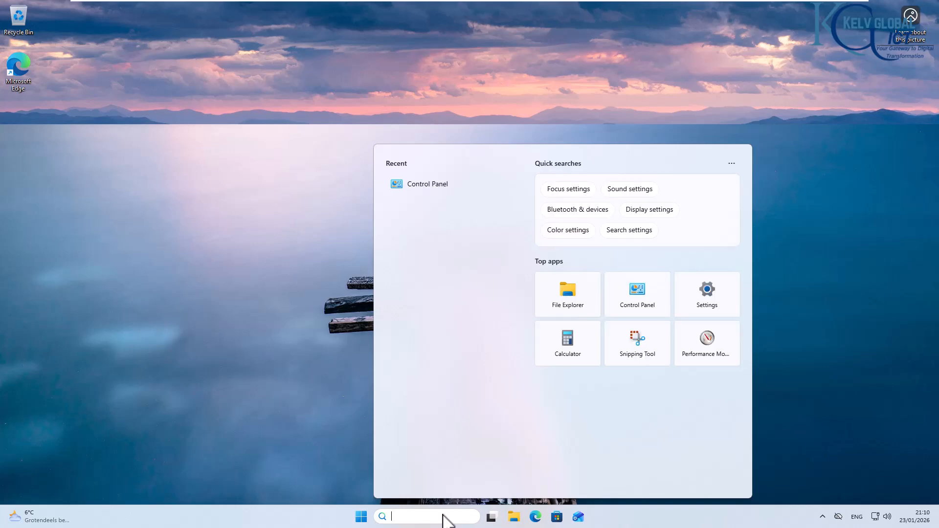
{"action": "type", "text": "cmd"}
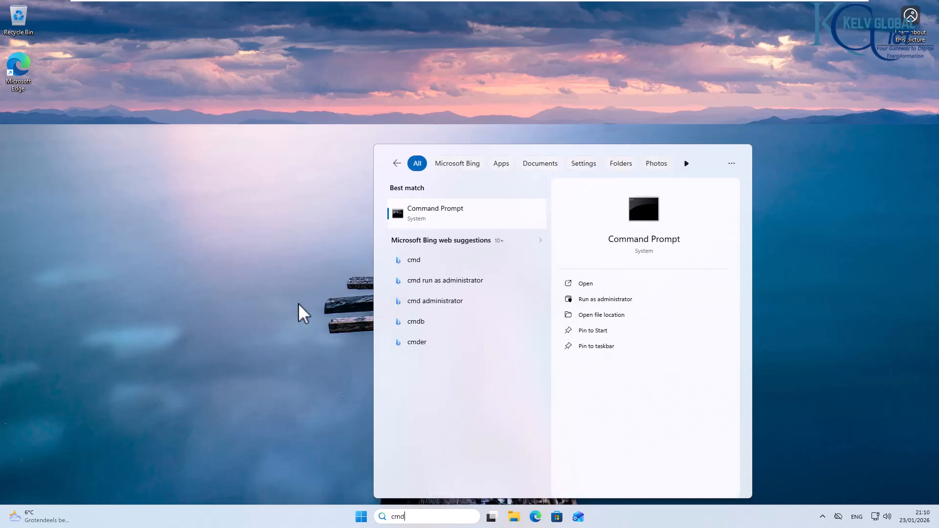
{"action": "left_click", "coordinate": [458, 215]}
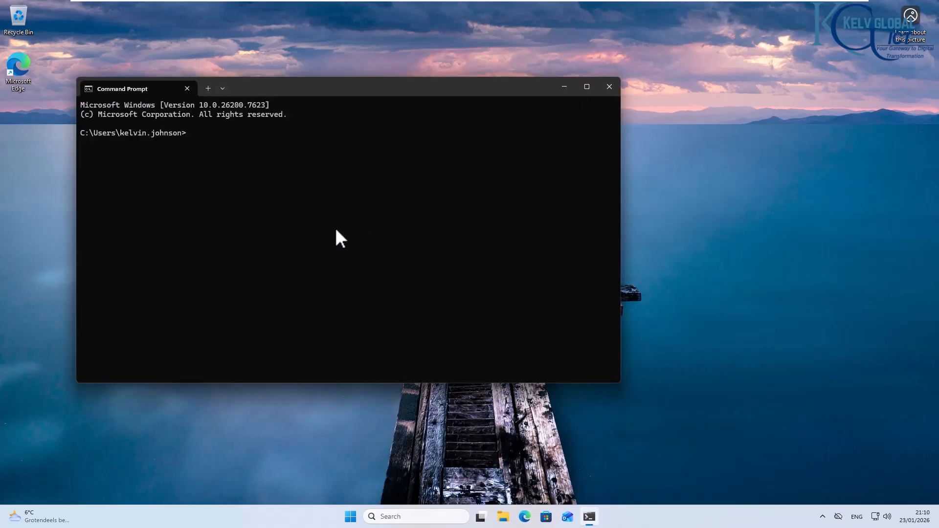
{"action": "type", "text": "gpupdate /force"}
{"action": "key", "text": "Return"}
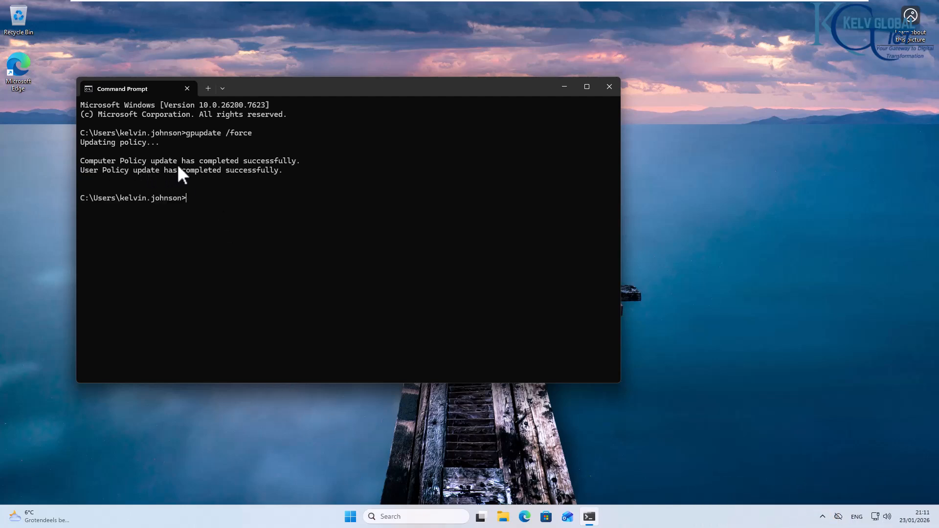
{"action": "right_click", "coordinate": [348, 520]}
{"action": "mouse_move", "coordinate": [365, 475]}
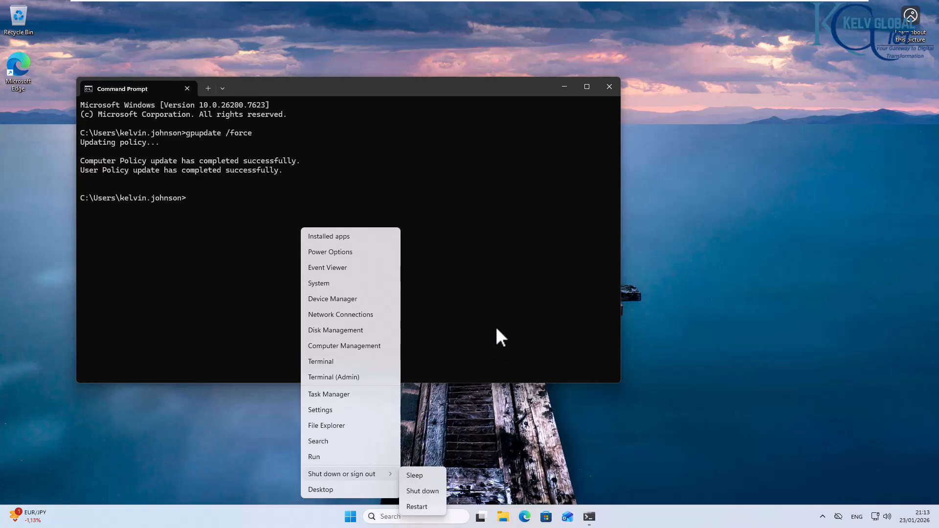
- Switch to LON-DC-01, set the Remove Logoff on the Start Menu policy to Not Configured, and clear its comment
{"action": "mouse_move", "coordinate": [517, 1]}
{"action": "left_click", "coordinate": [491, 12]}
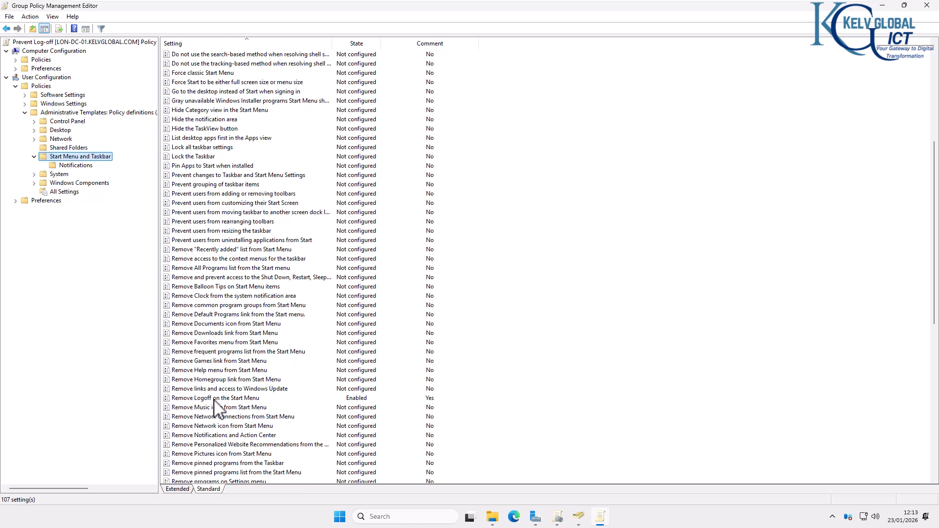
{"action": "double_click", "coordinate": [228, 397]}
{"action": "left_click", "coordinate": [86, 100]}
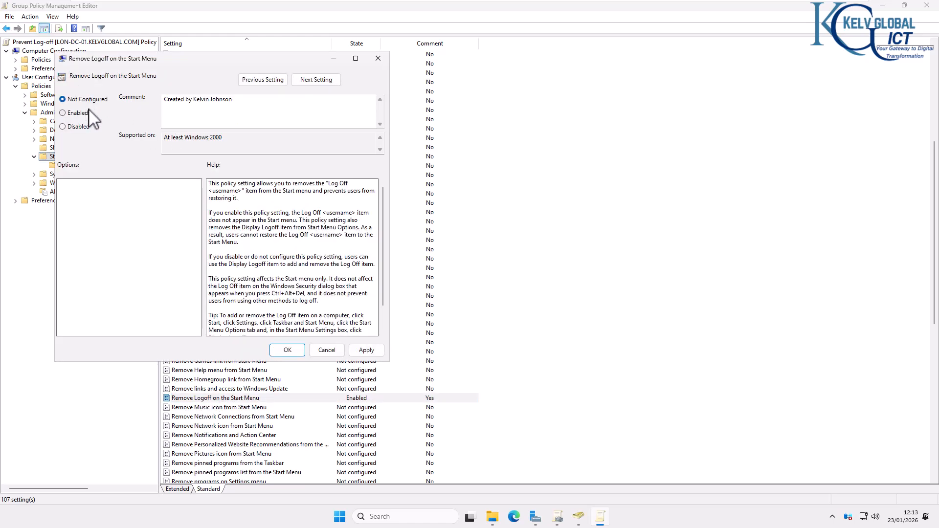
{"action": "left_click", "coordinate": [288, 350]}
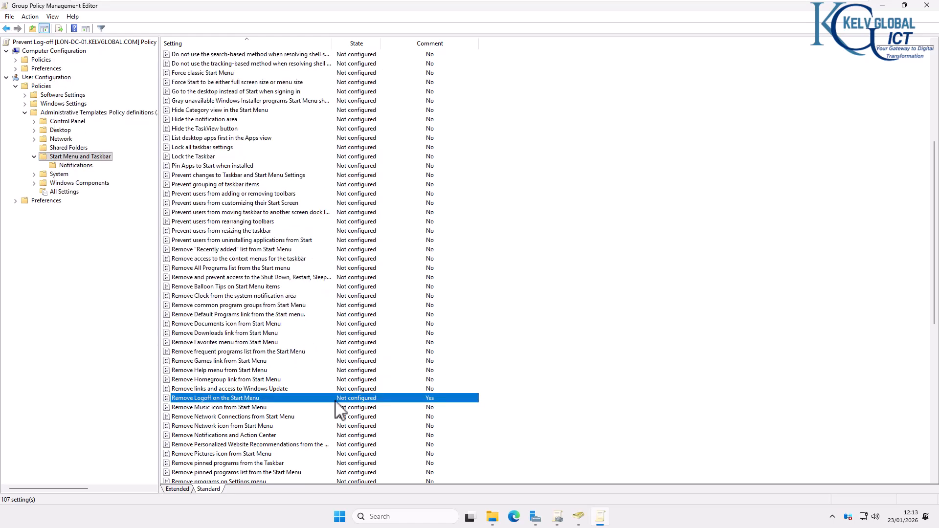
{"action": "key", "text": "Return"}
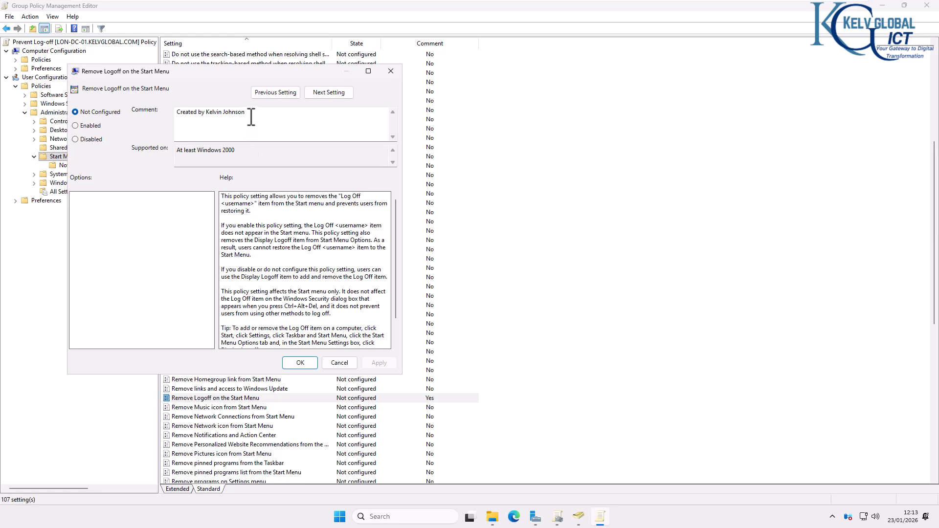
{"action": "left_click_drag", "start_coordinate": [251, 116], "coordinate": [171, 117]}
{"action": "key", "text": "Delete"}
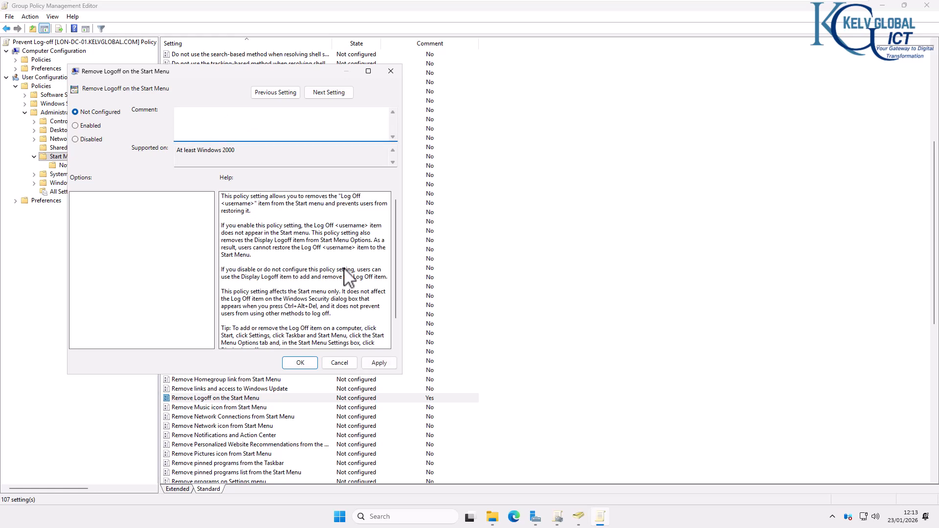
{"action": "left_click", "coordinate": [299, 363]}
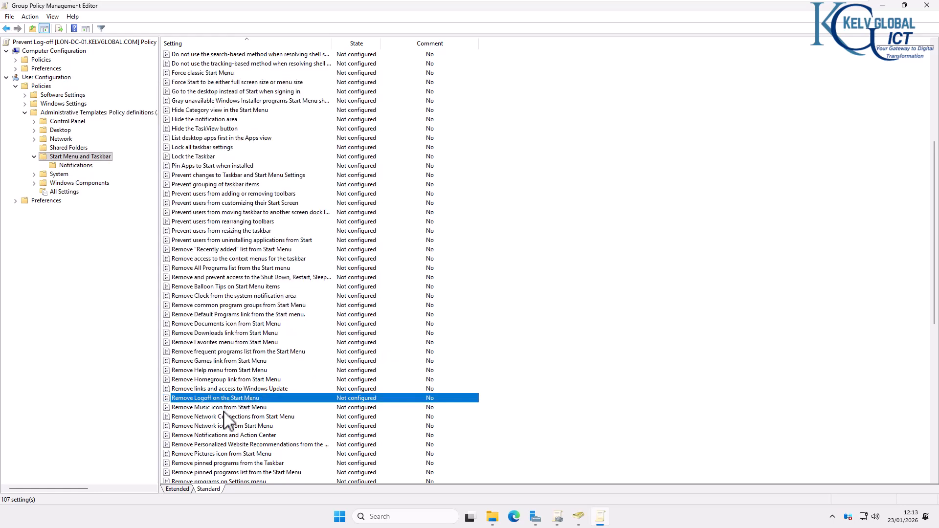
- Enable the Remove and prevent access to the Shut Down, Restart, Sleep, and Hibernate commands policy
{"action": "scroll", "coordinate": [224, 402], "scroll_direction": "down", "scroll_amount": 1}
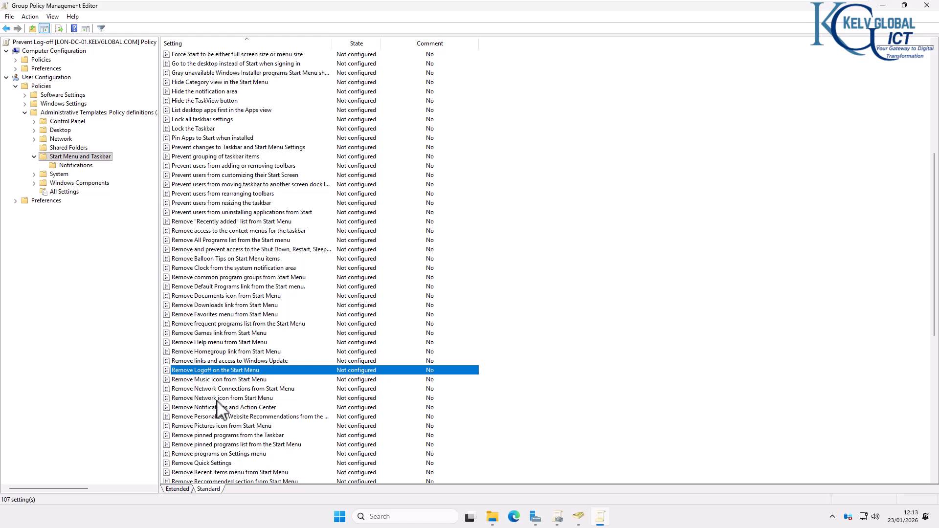
{"action": "scroll", "coordinate": [223, 412], "scroll_direction": "down", "scroll_amount": 1}
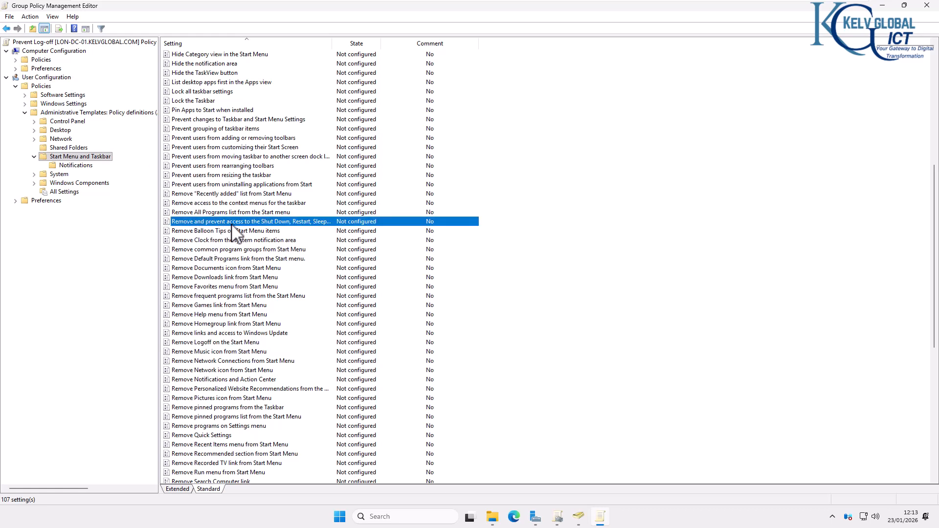
{"action": "double_click", "coordinate": [276, 223]}
{"action": "left_click", "coordinate": [89, 149]}
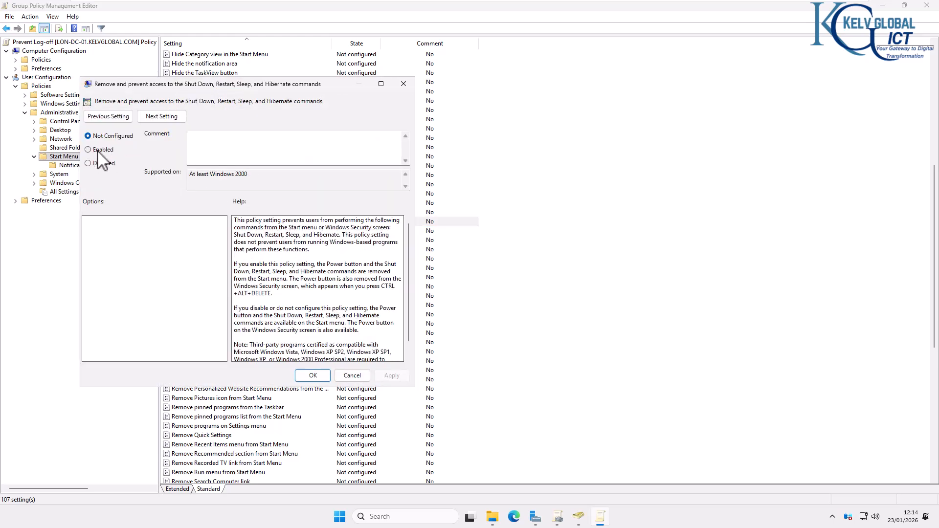
{"action": "left_click", "coordinate": [392, 376]}
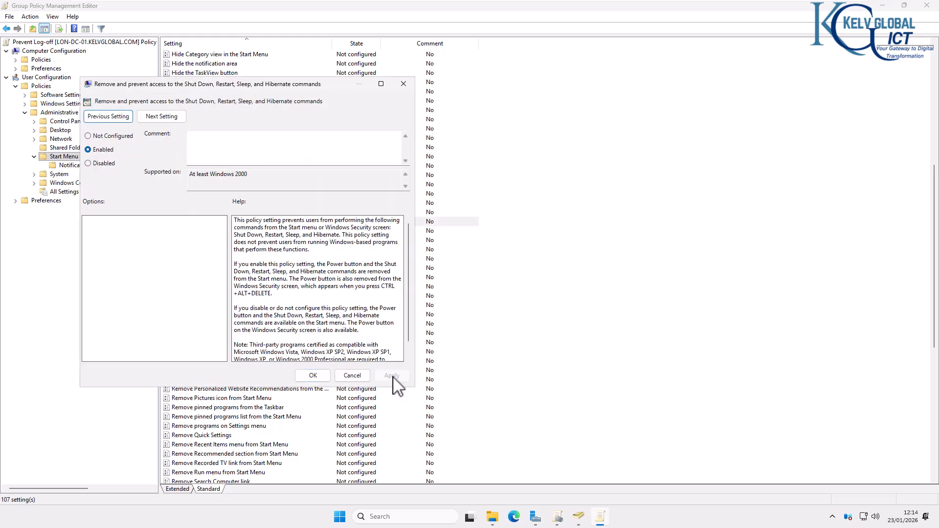
{"action": "left_click", "coordinate": [317, 377]}
- Switch to the C001 client and view its Shut down or sign out options before refreshing the policies
{"action": "mouse_move", "coordinate": [509, 5]}
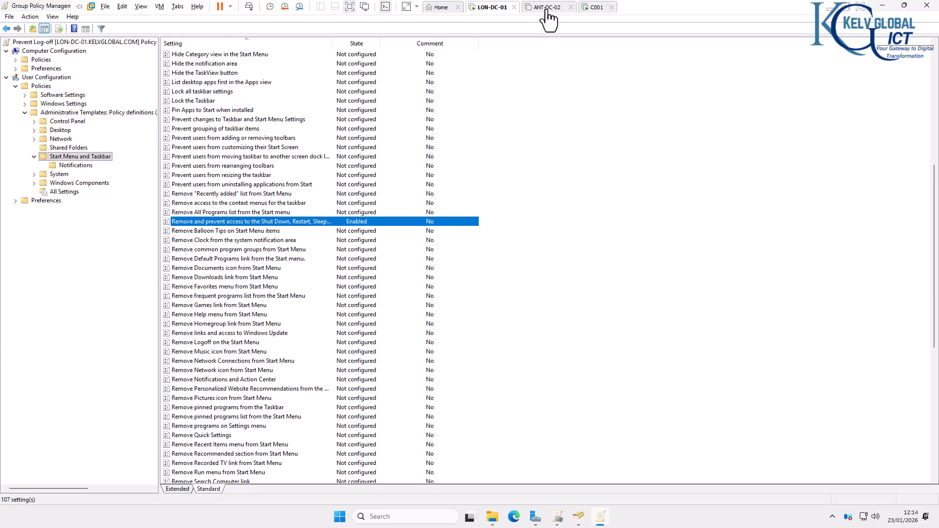
{"action": "left_click", "coordinate": [593, 6]}
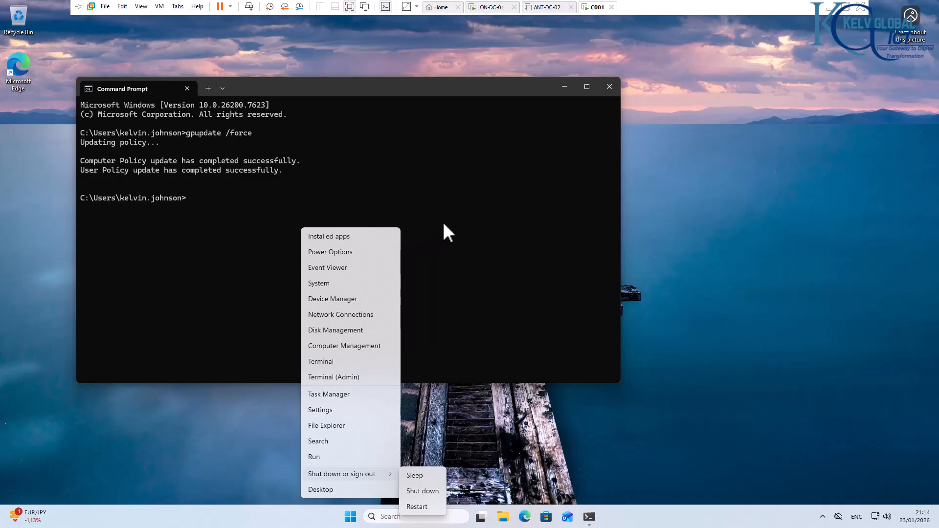
{"action": "left_click", "coordinate": [462, 284]}
{"action": "right_click", "coordinate": [358, 512]}
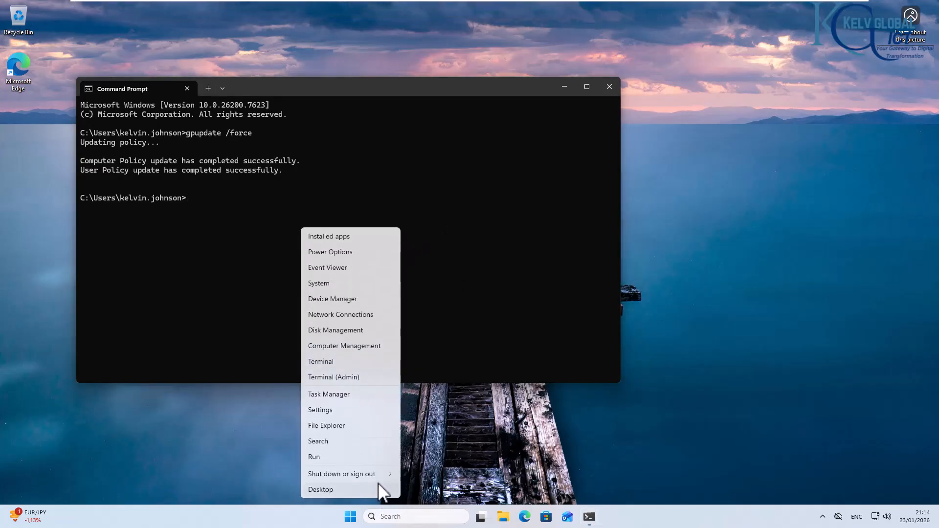
{"action": "mouse_move", "coordinate": [383, 474]}
- Rerun gpupdate /force on the client and recheck its Shut down or sign out options
{"action": "left_click", "coordinate": [250, 209]}
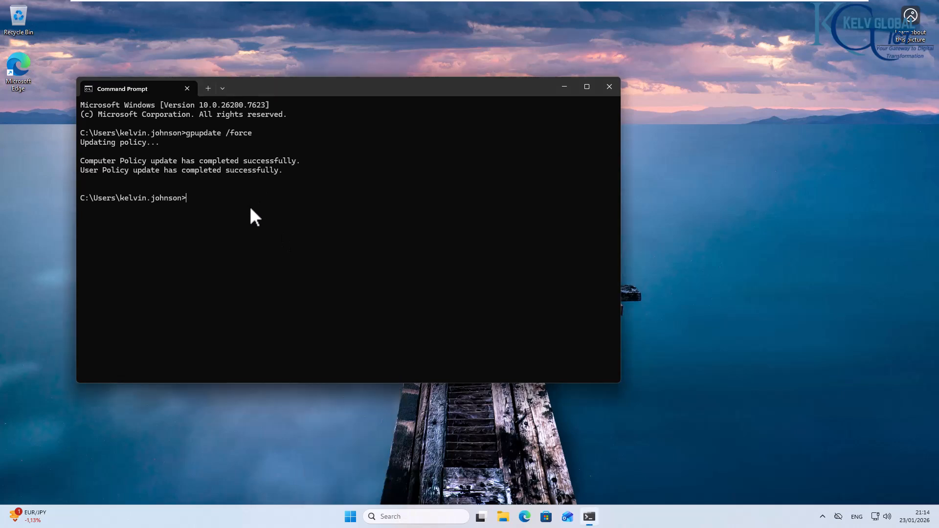
{"action": "key", "text": "Up"}
{"action": "key", "text": "Return"}
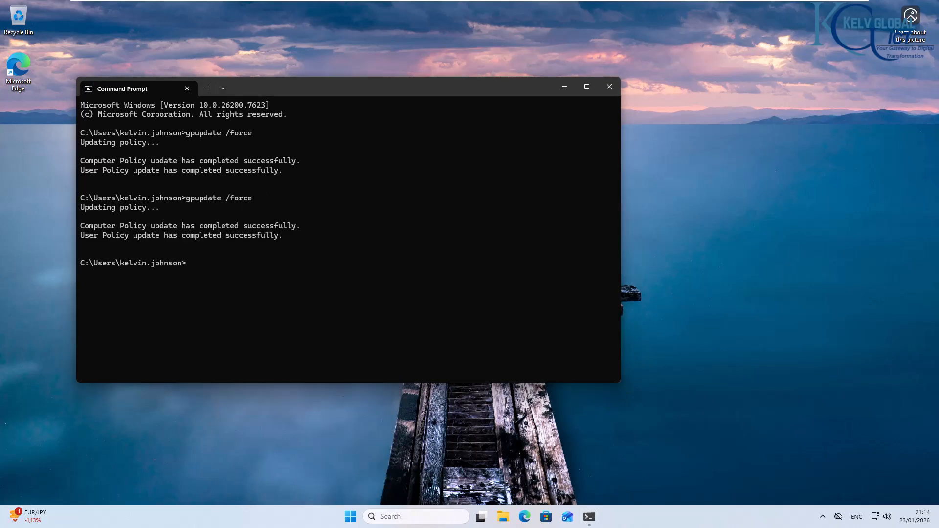
{"action": "right_click", "coordinate": [350, 517]}
{"action": "mouse_move", "coordinate": [369, 473]}
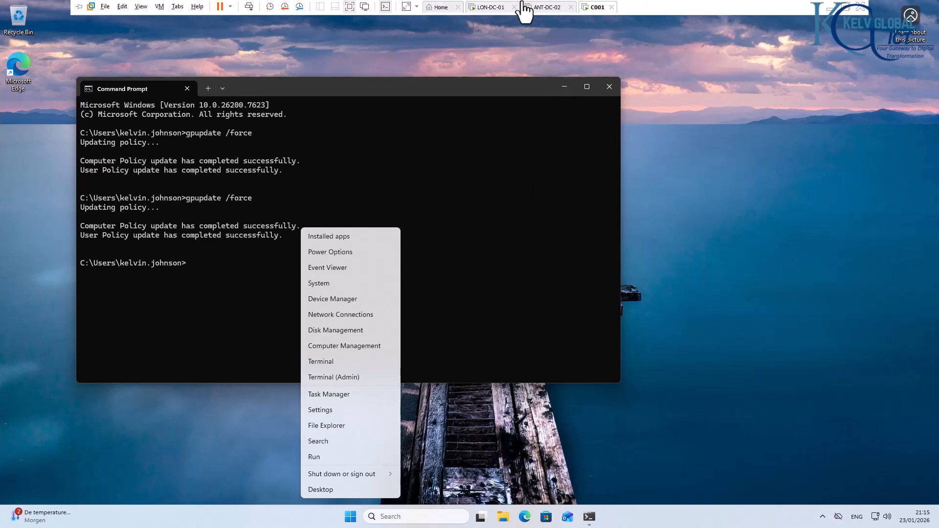
- Switch to LON-DC-01 and set the Remove and prevent access to the Shut Down, Restart, Sleep, and Hibernate commands policy to Not Configured
{"action": "left_click", "coordinate": [441, 7]}
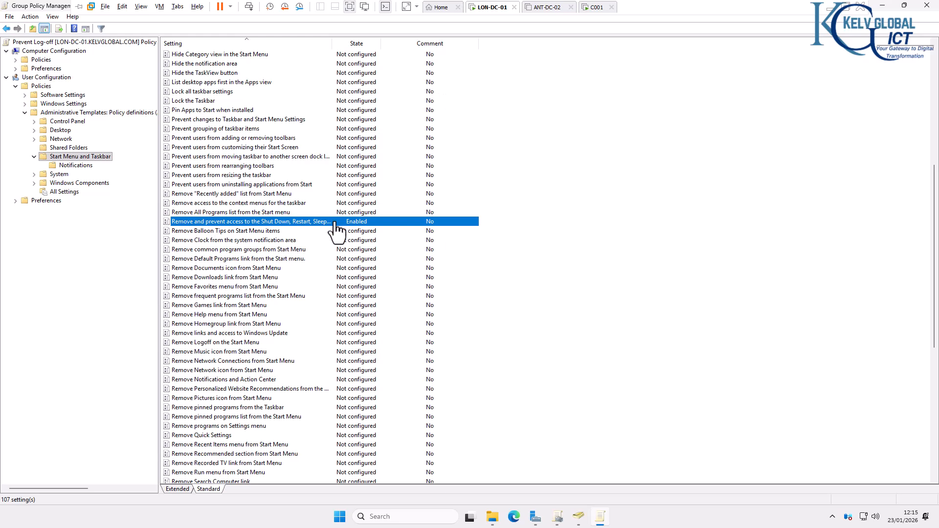
{"action": "double_click", "coordinate": [252, 222]}
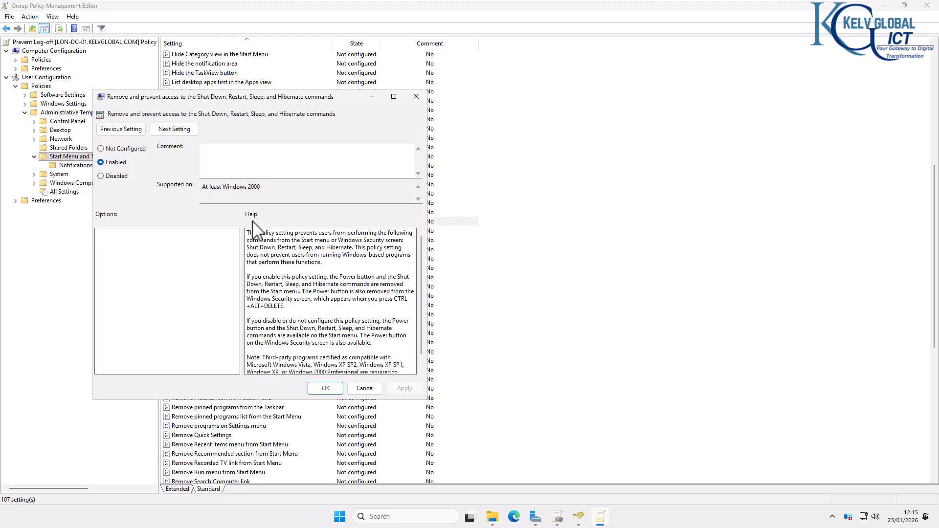
{"action": "left_click", "coordinate": [134, 147]}
{"action": "left_click", "coordinate": [325, 388]}
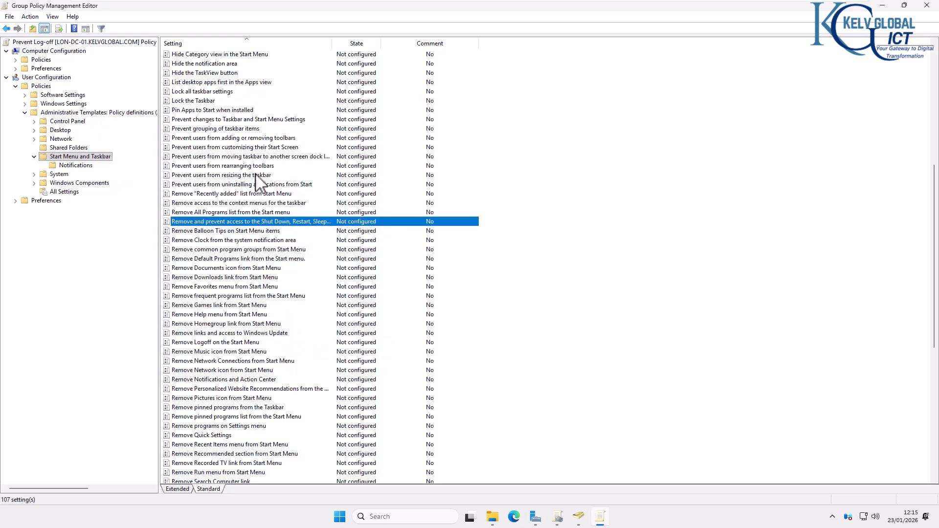
- Look through the remaining Start Menu and Taskbar policies in the Prevent Log-off GPO
{"action": "scroll", "coordinate": [226, 219], "scroll_direction": "down", "scroll_amount": 5}
{"action": "scroll", "coordinate": [226, 224], "scroll_direction": "down", "scroll_amount": 5}
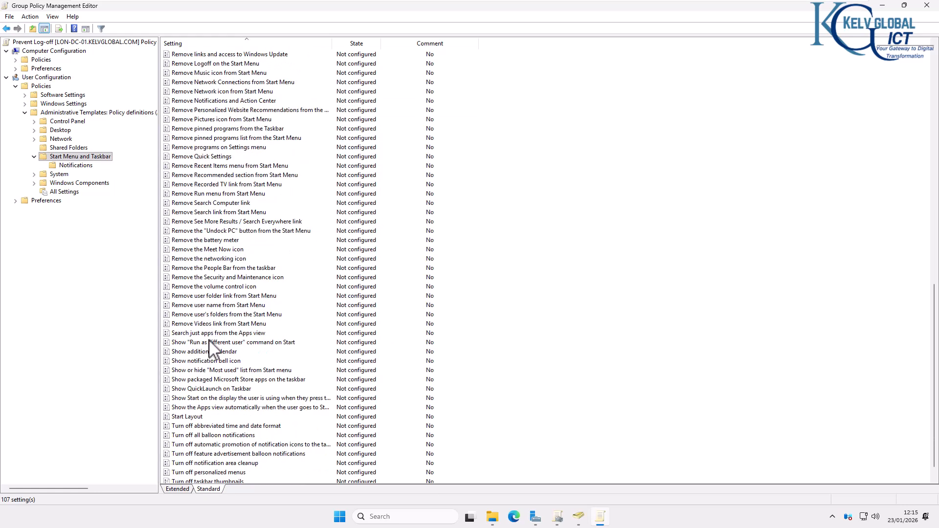
{"action": "scroll", "coordinate": [220, 333], "scroll_direction": "up", "scroll_amount": 12}
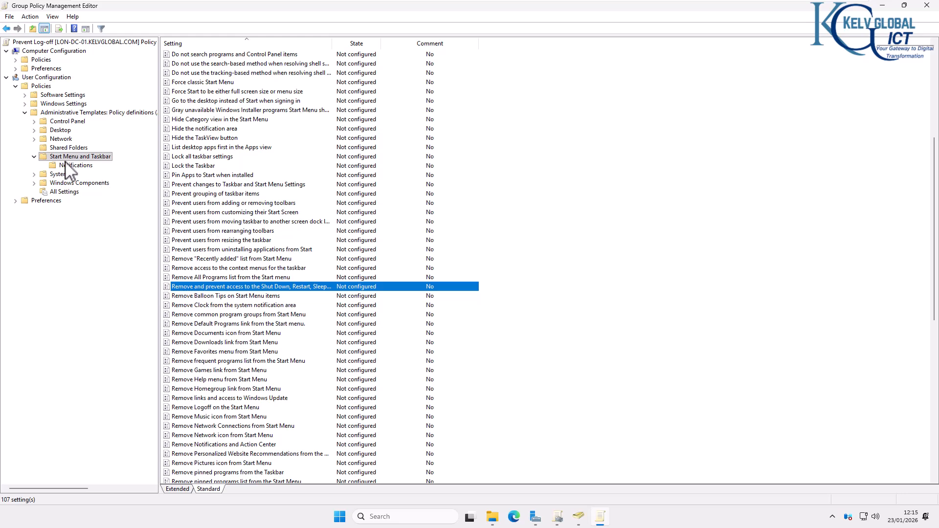
- Look through the Desktop and Control Panel policies under the user Administrative Templates of the Prevent Log-off GPO
{"action": "double_click", "coordinate": [57, 131]}
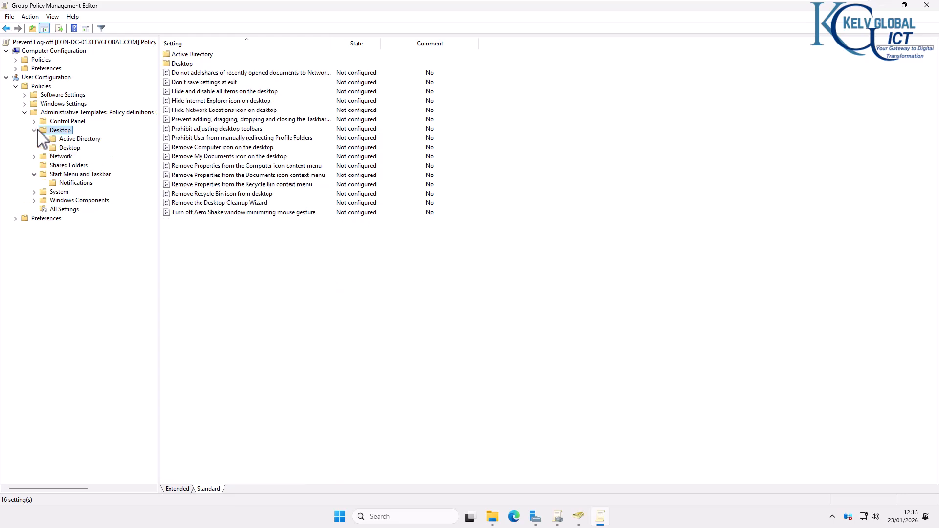
{"action": "left_click", "coordinate": [35, 122]}
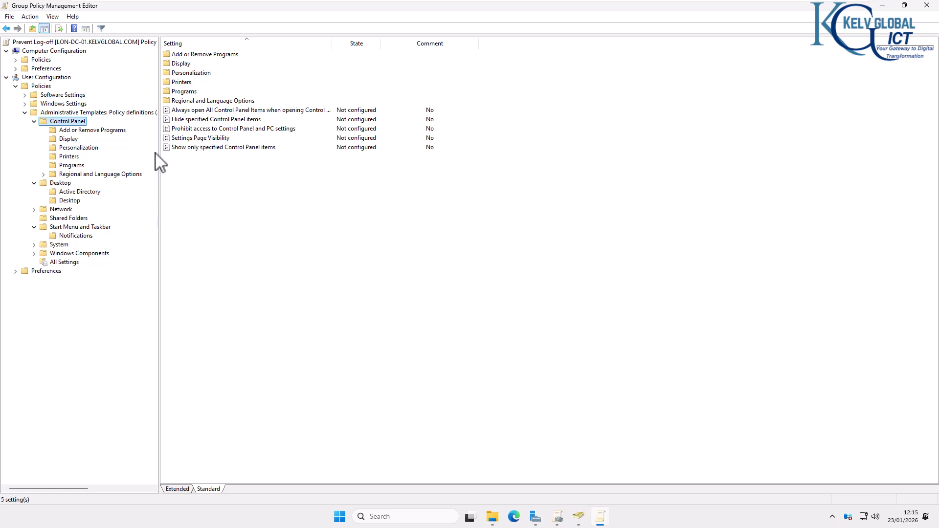
- Switch to the C001 client and rerun gpupdate /force in its open Command Prompt
{"action": "mouse_move", "coordinate": [334, 1]}
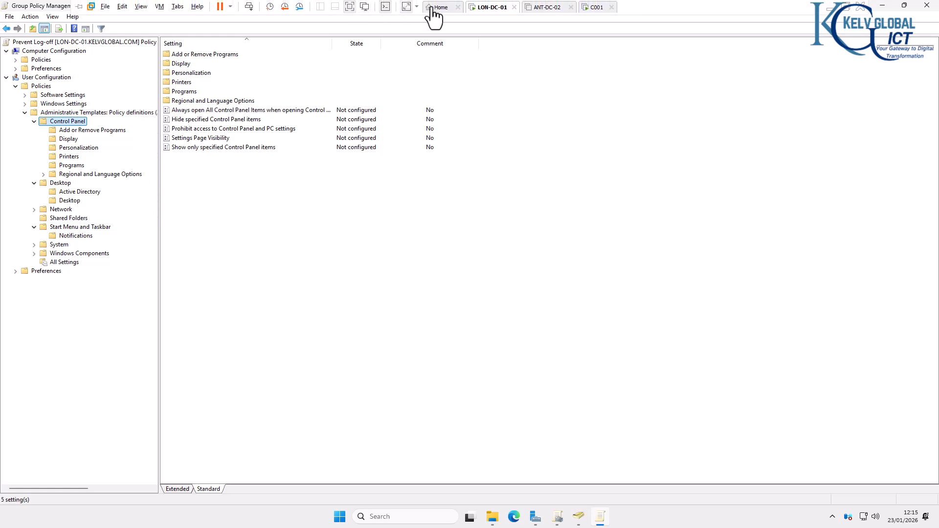
{"action": "left_click", "coordinate": [594, 8]}
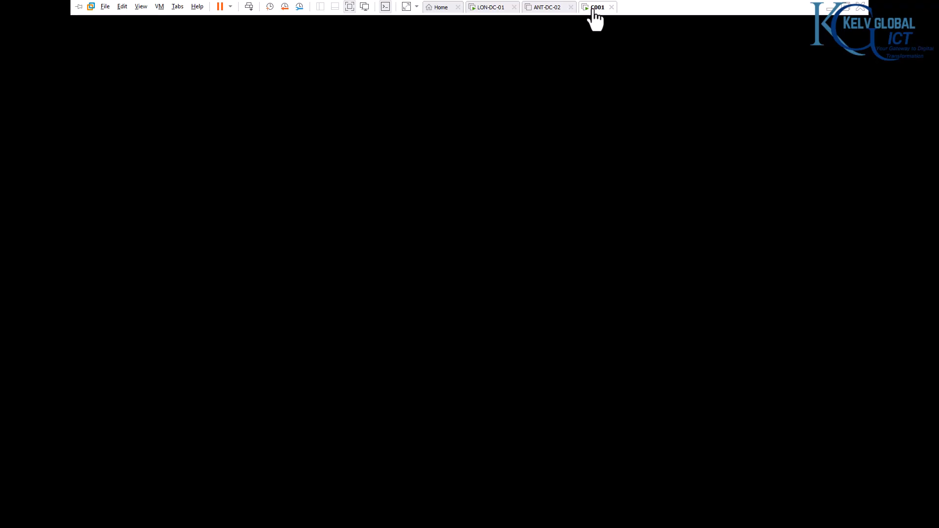
{"action": "left_click", "coordinate": [397, 257]}
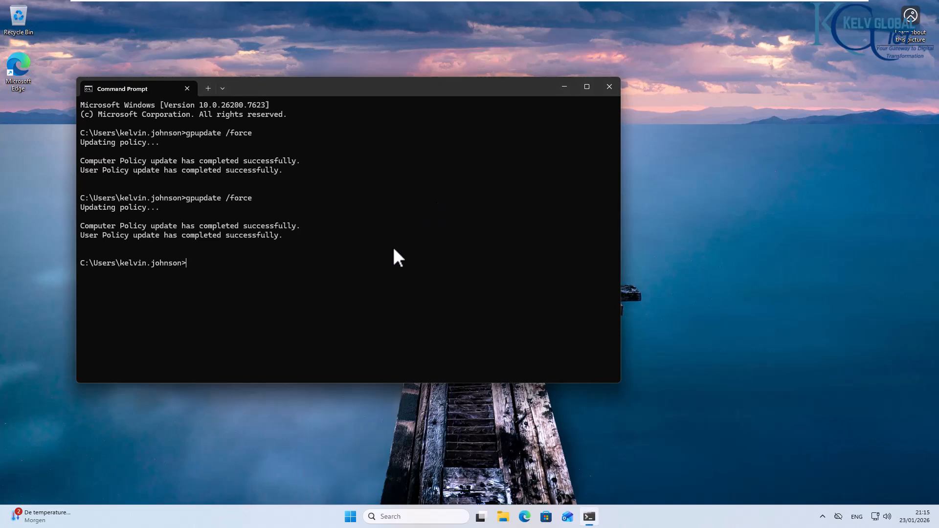
{"action": "key", "text": "Up"}
{"action": "key", "text": "Return"}
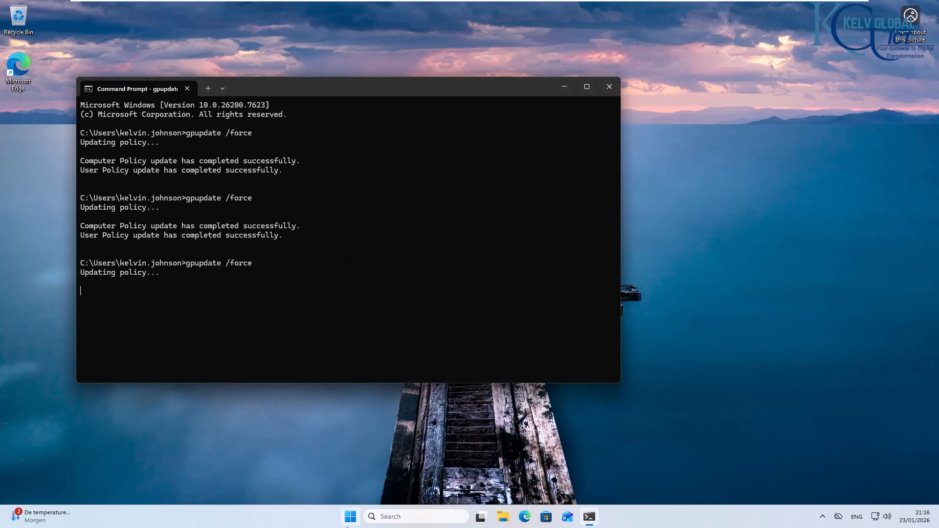
- Check the client's Shut down or sign out options once more, and return to LON-DC-01
{"action": "right_click", "coordinate": [348, 522]}
{"action": "mouse_move", "coordinate": [373, 474]}
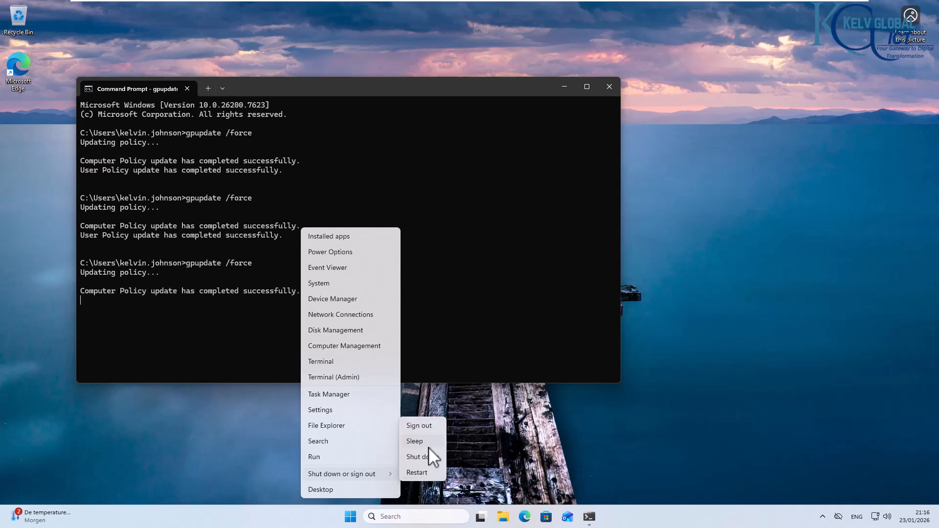
{"action": "left_click", "coordinate": [431, 427]}
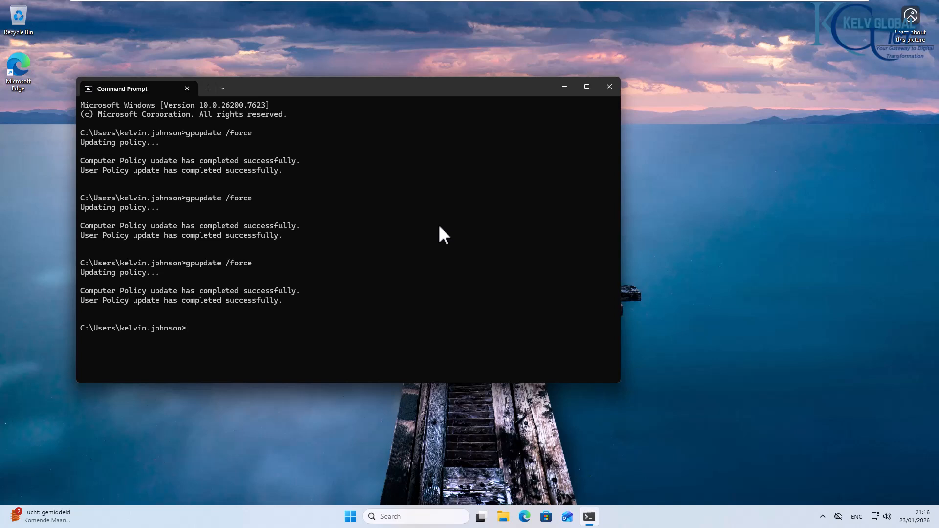
{"action": "mouse_move", "coordinate": [595, 1]}
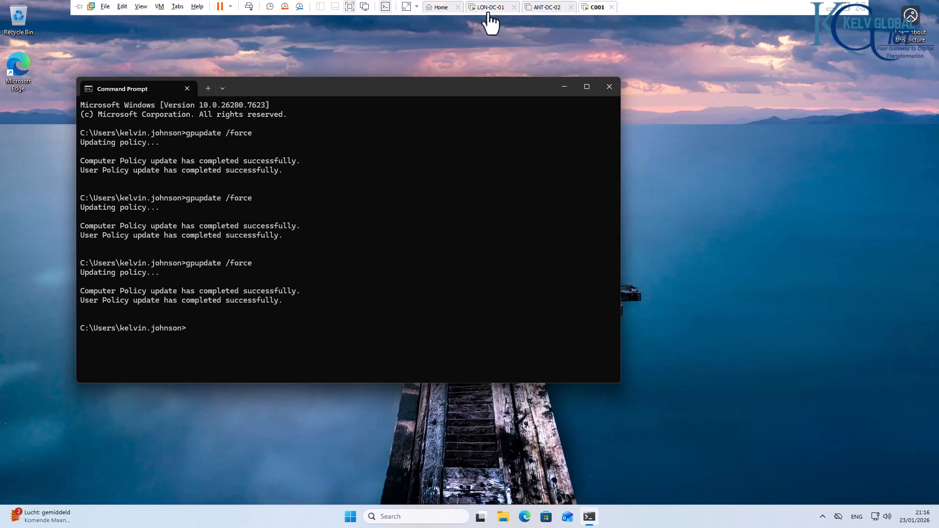
{"action": "left_click", "coordinate": [489, 8]}
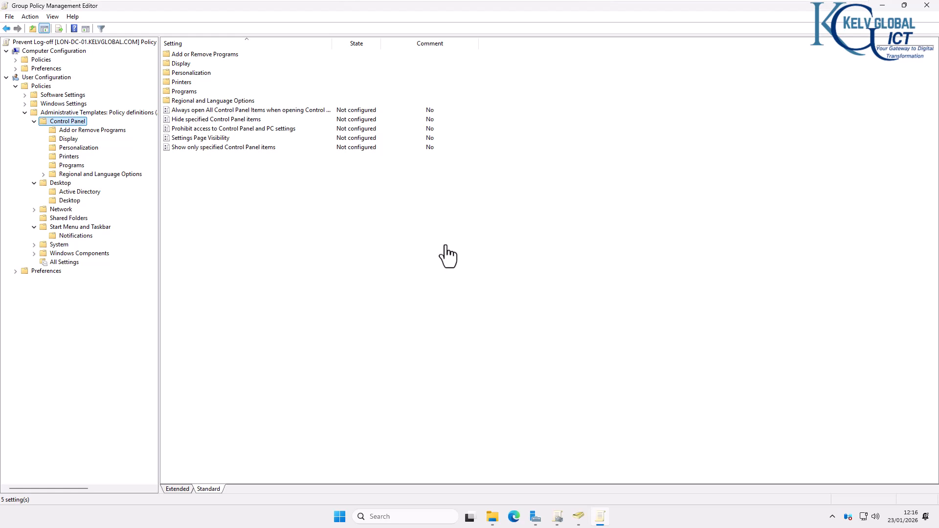